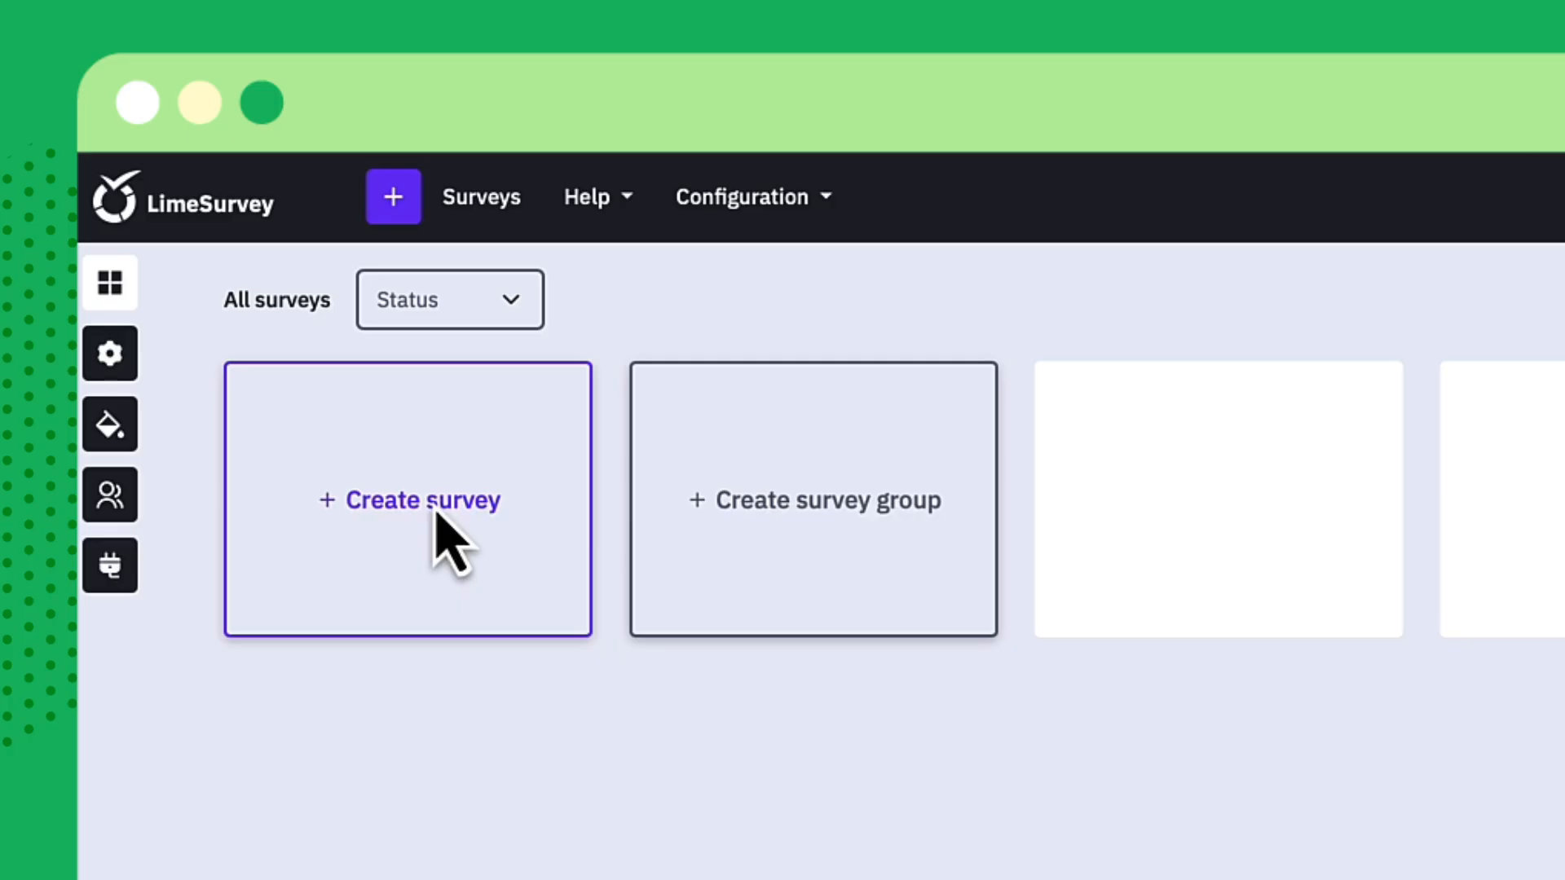
Create a new survey and title it "Employee Pulse Check - Q1 2026"
left_click(436, 514)
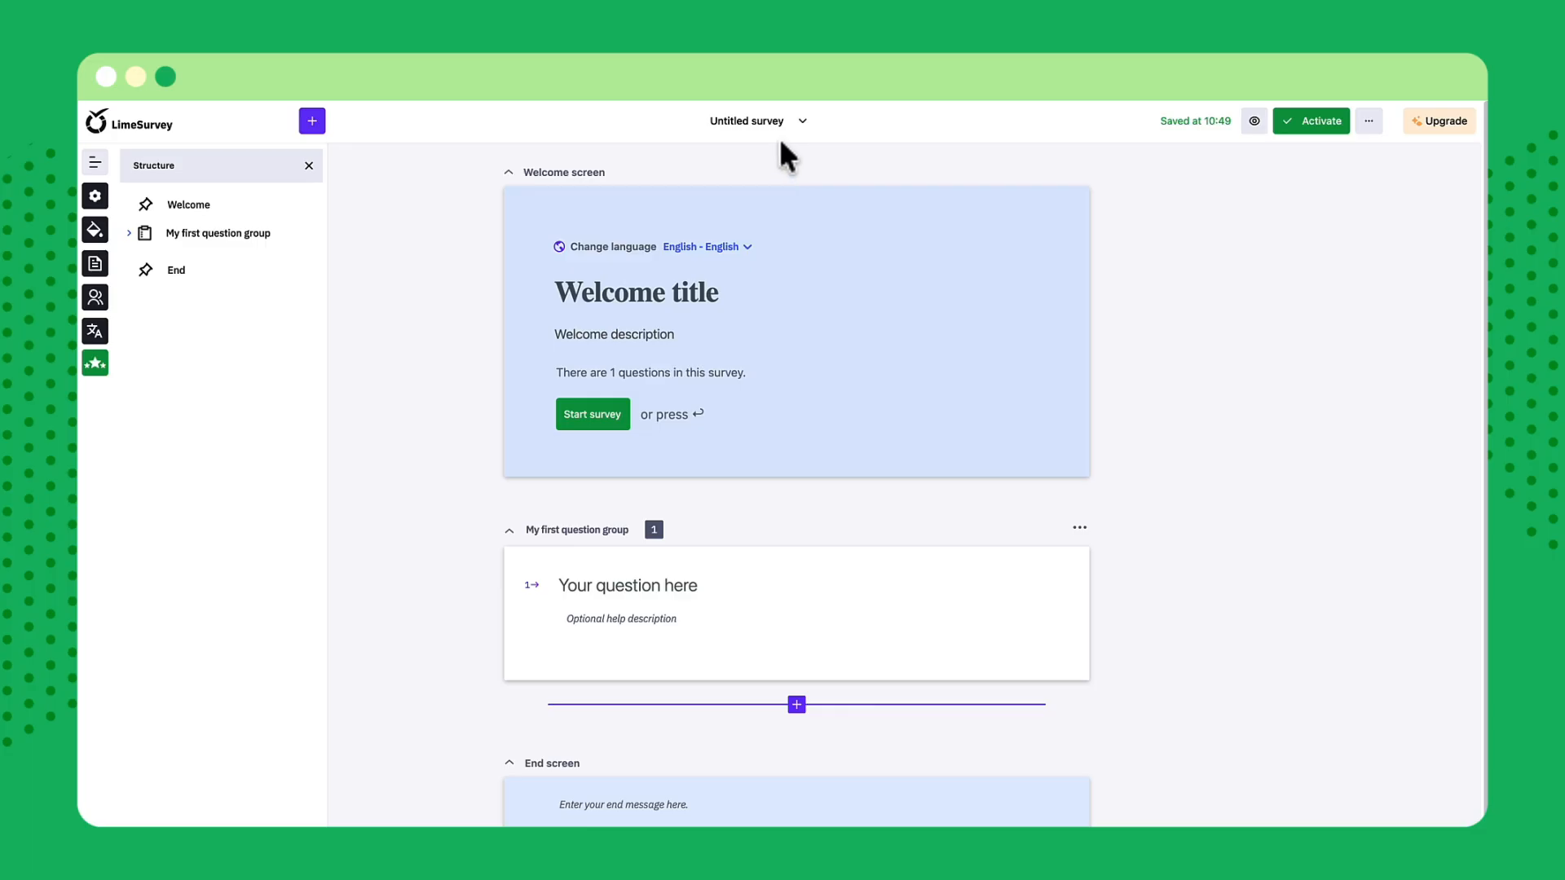
left_click(775, 128)
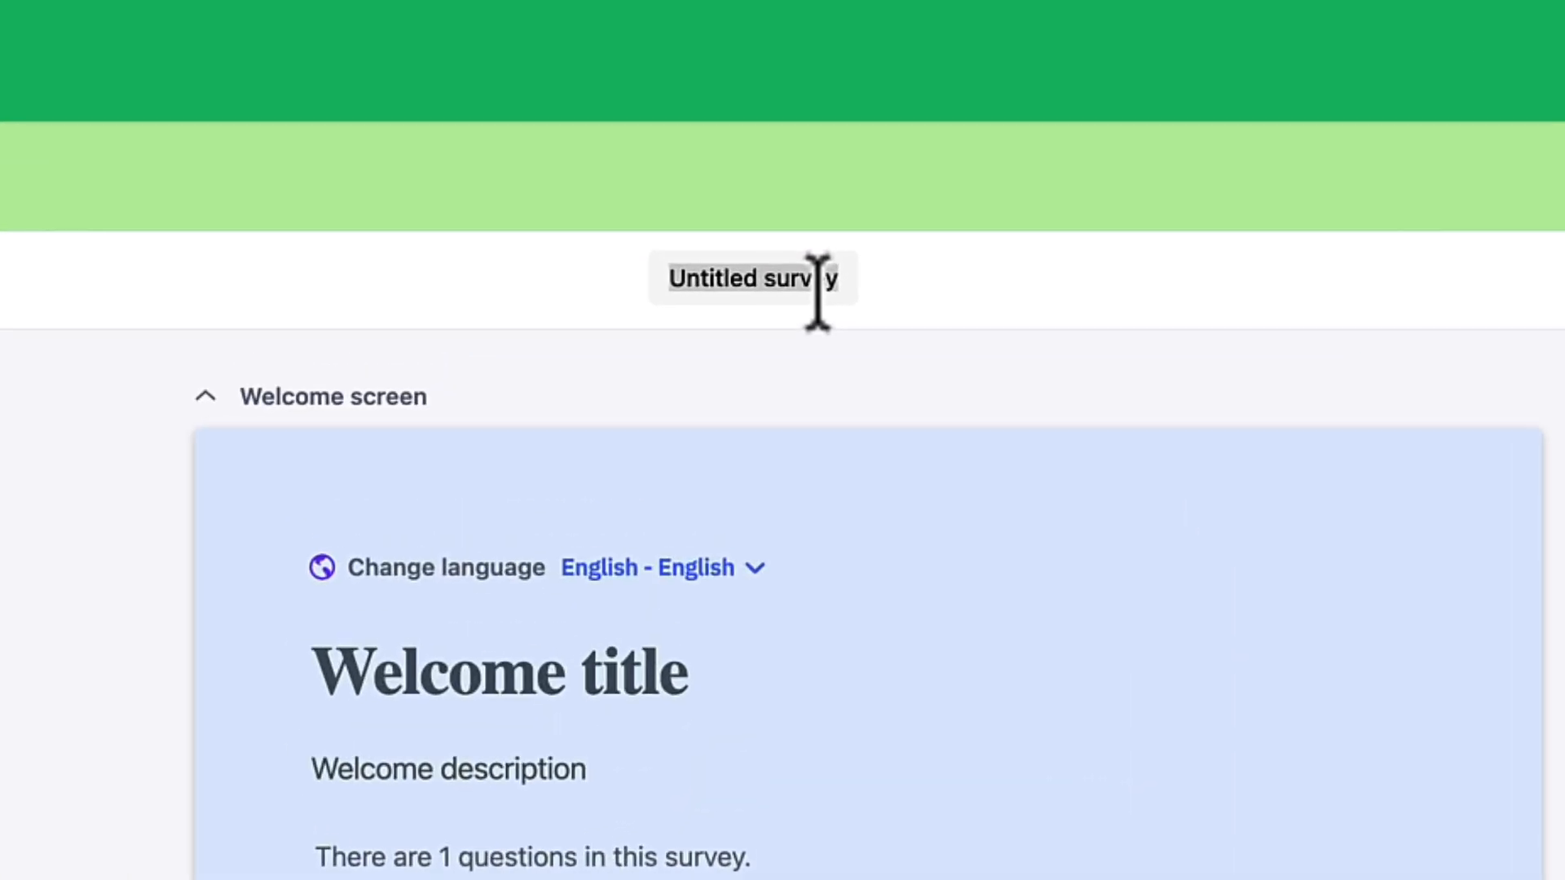
type("Empl")
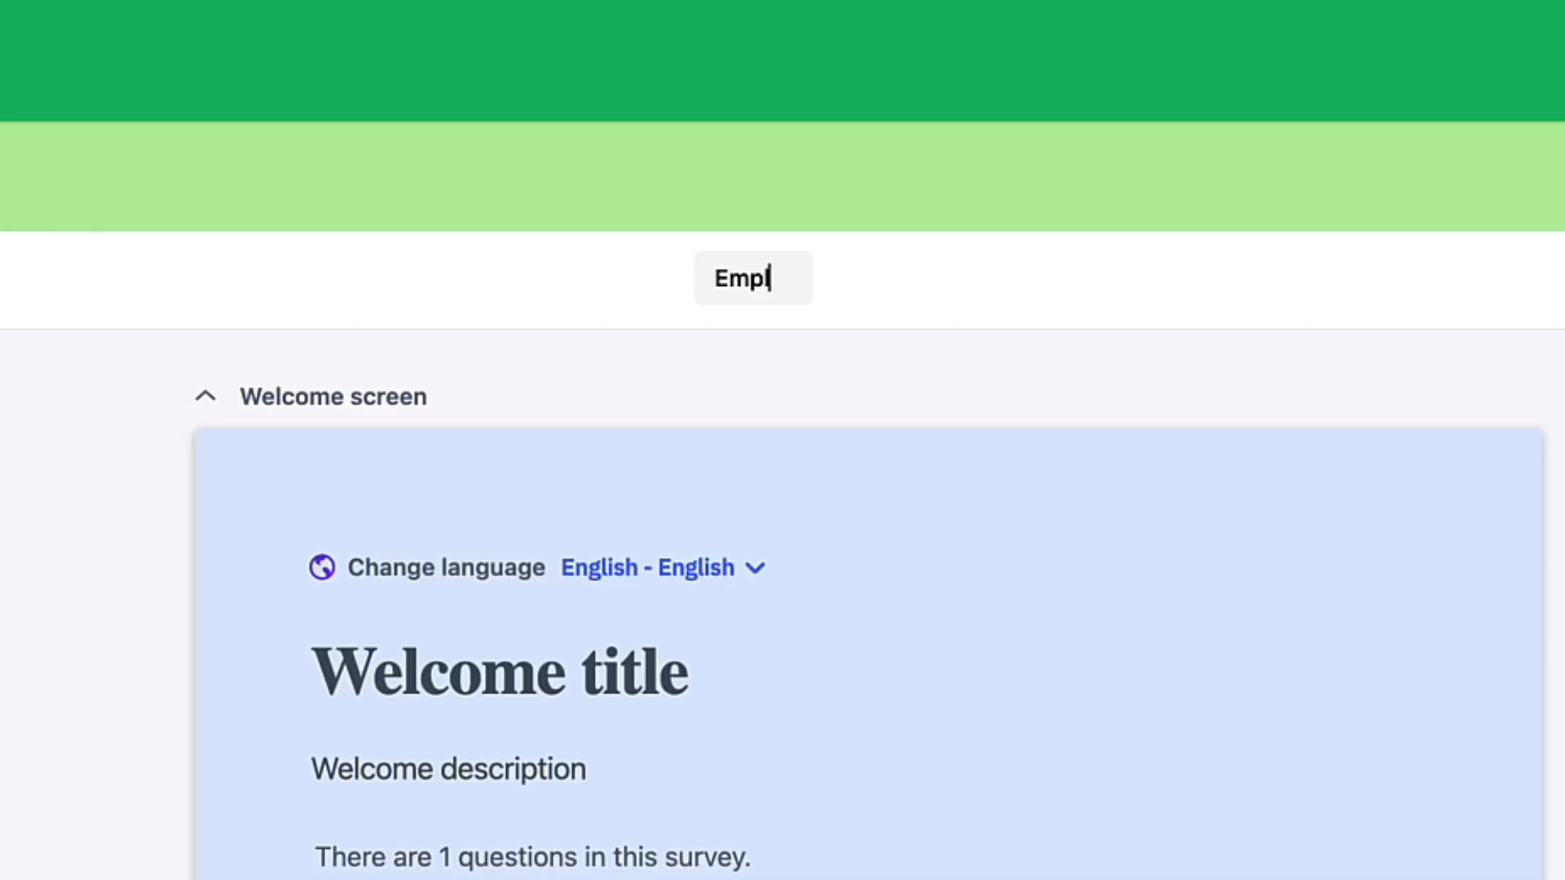
type("oyee Pul")
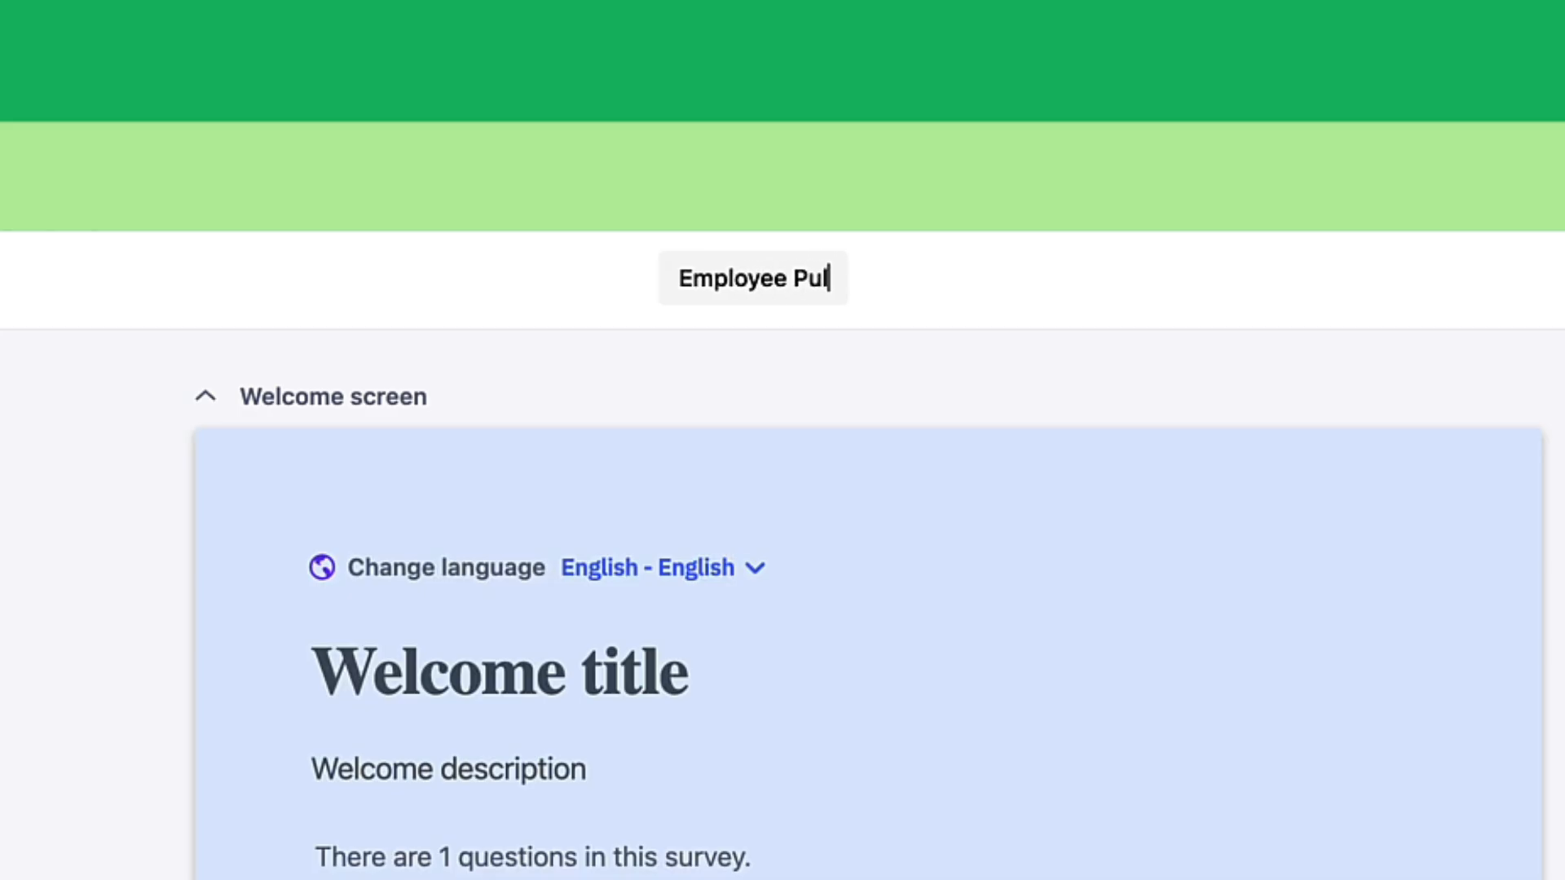
type("se Check - ")
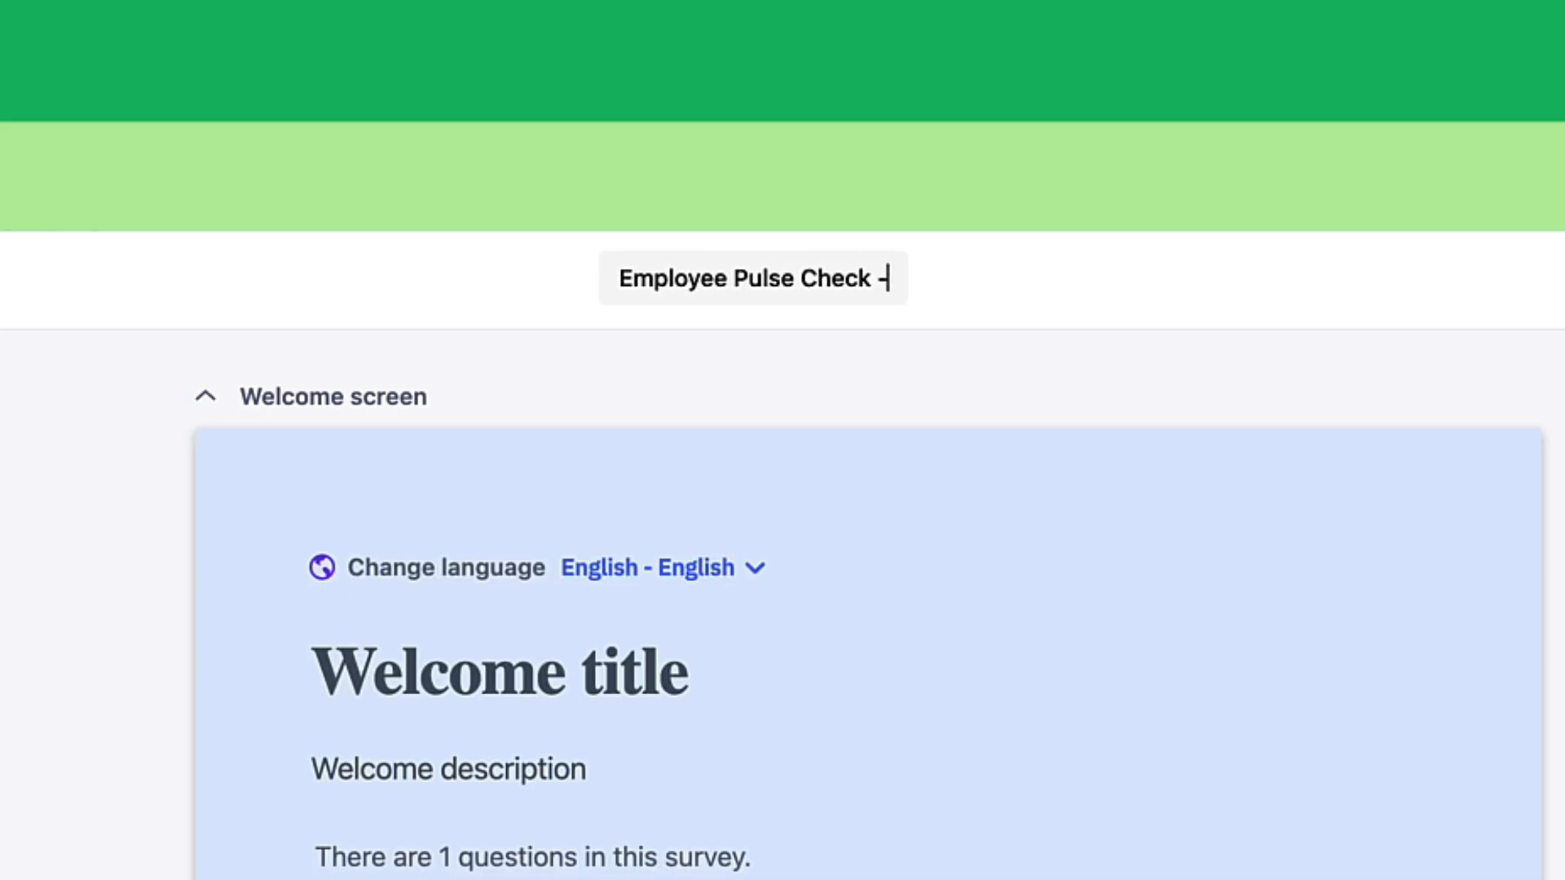
type("Q1")
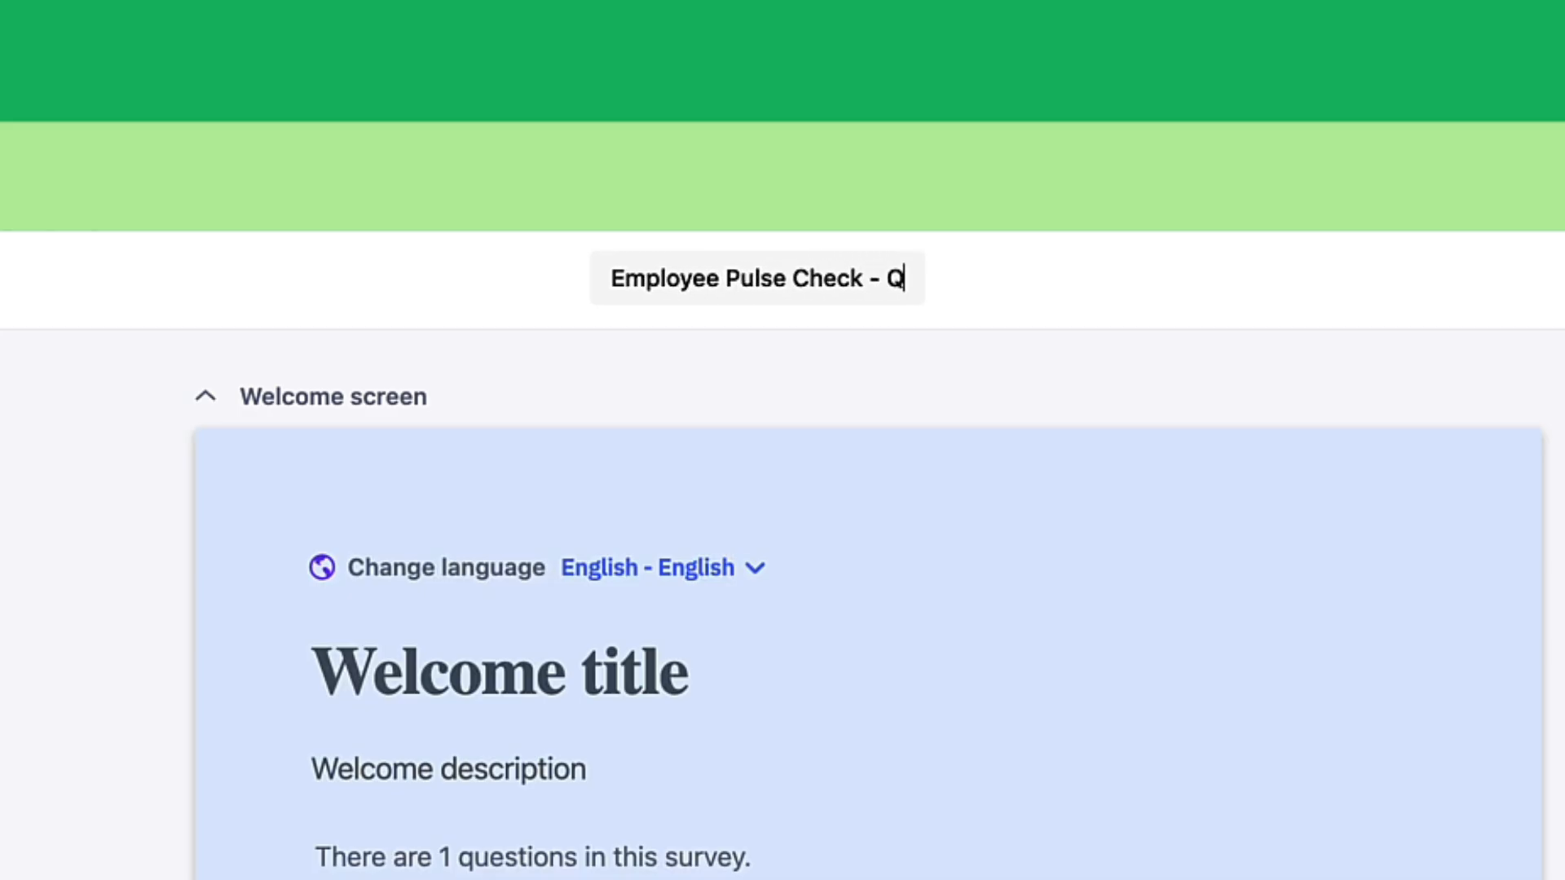
type(" 2026")
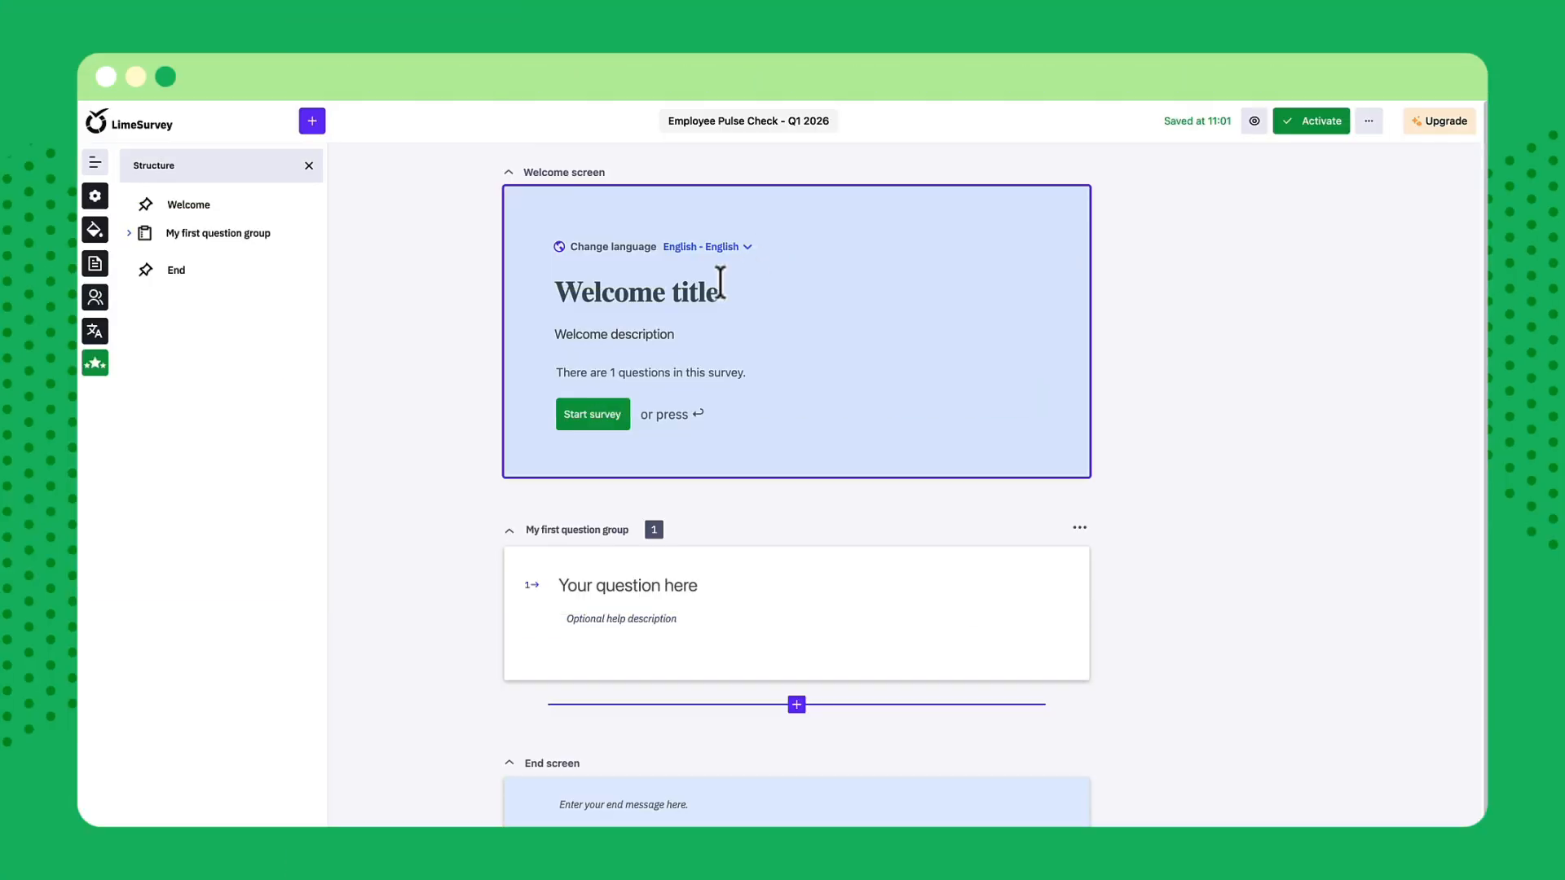
Set the welcome screen's title to "Team Pulse - LimeSurvey"
left_click(706, 294)
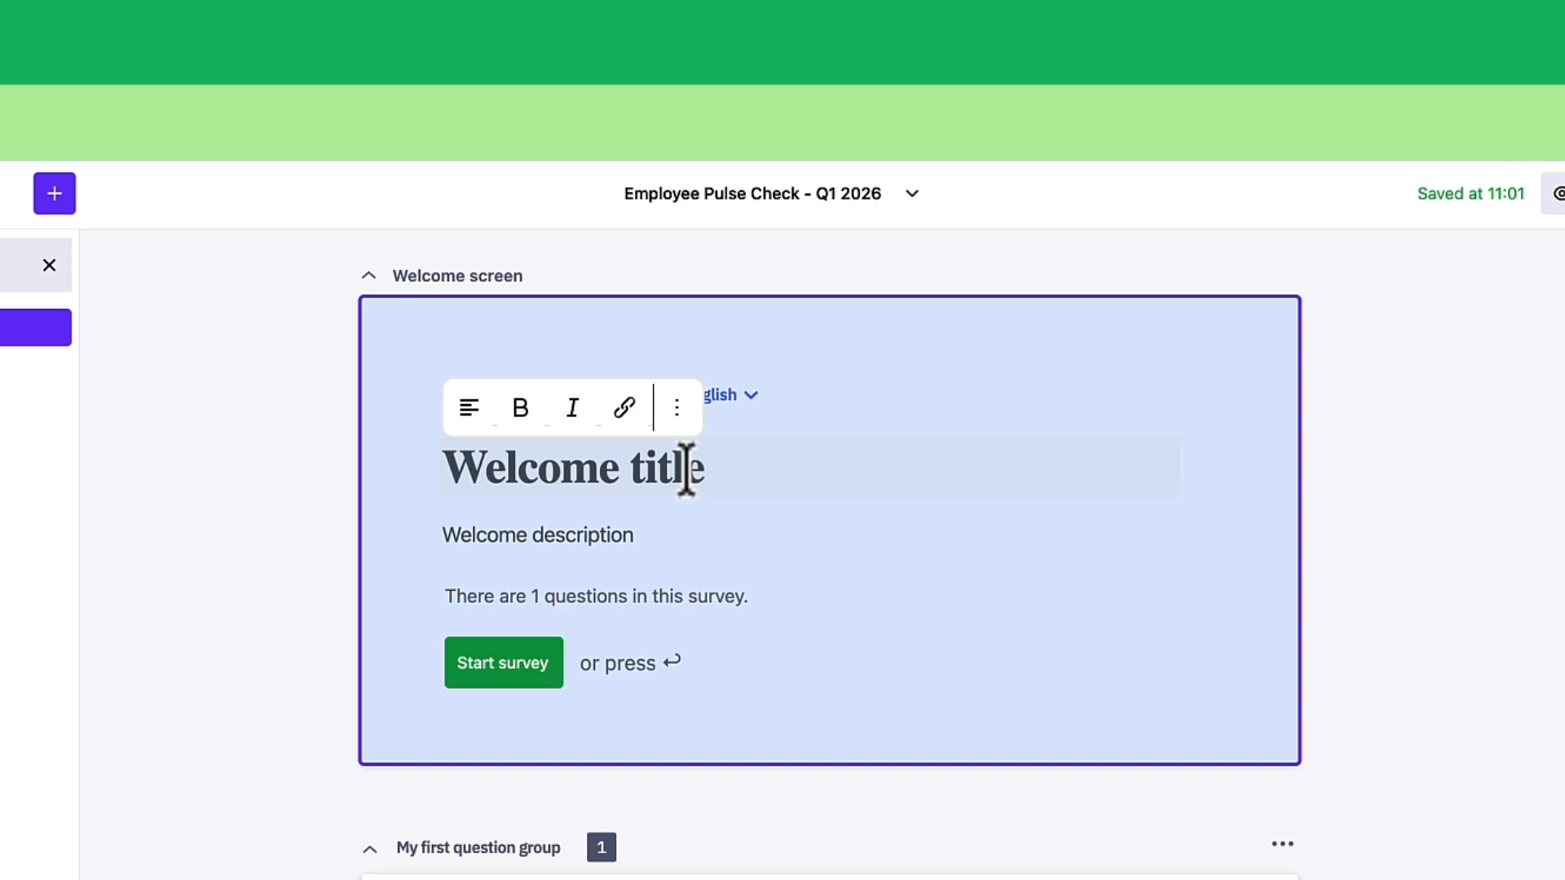
type("Team Pulse - LimeSurvey")
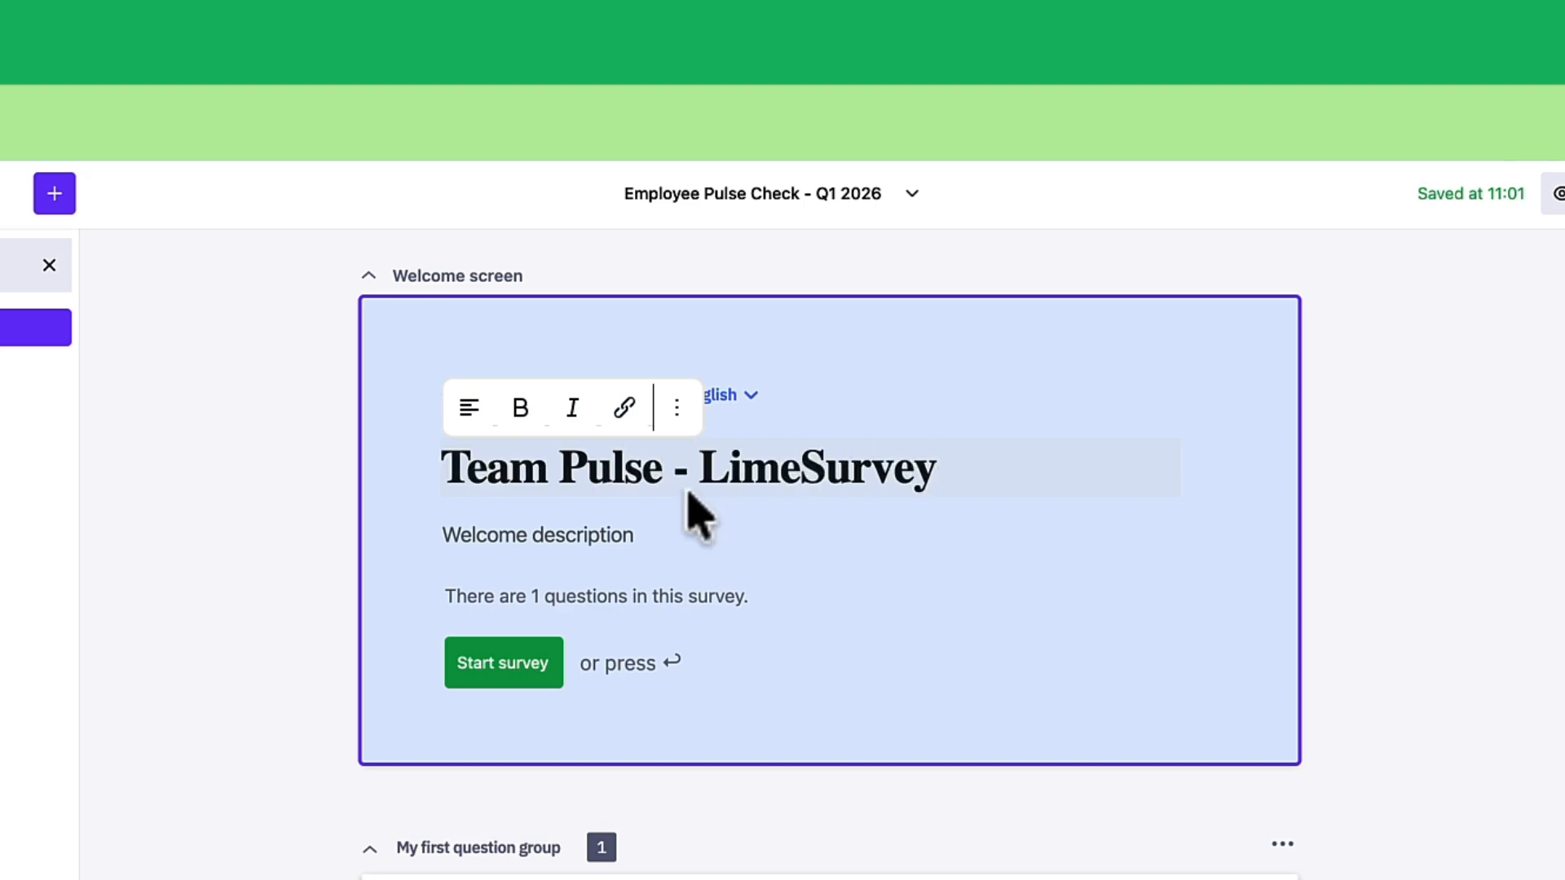
Set the welcome description to "Thanks for helping us improve. This survey takes 2-3 minutes. Your answers are anonymous."
left_click(664, 533)
type("T")
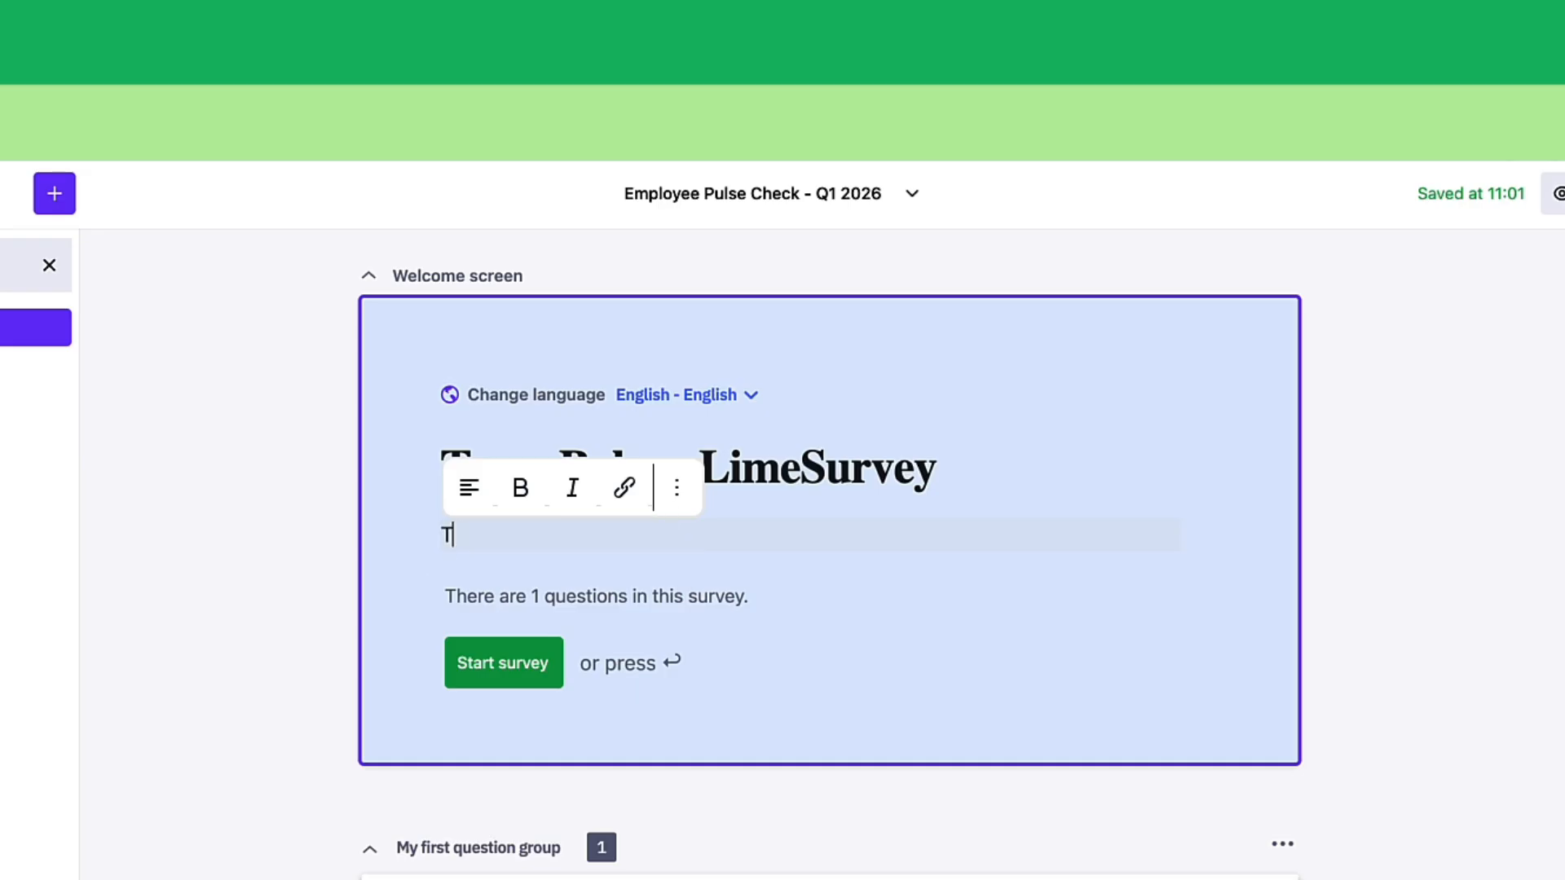
type("hanks for helping us impr")
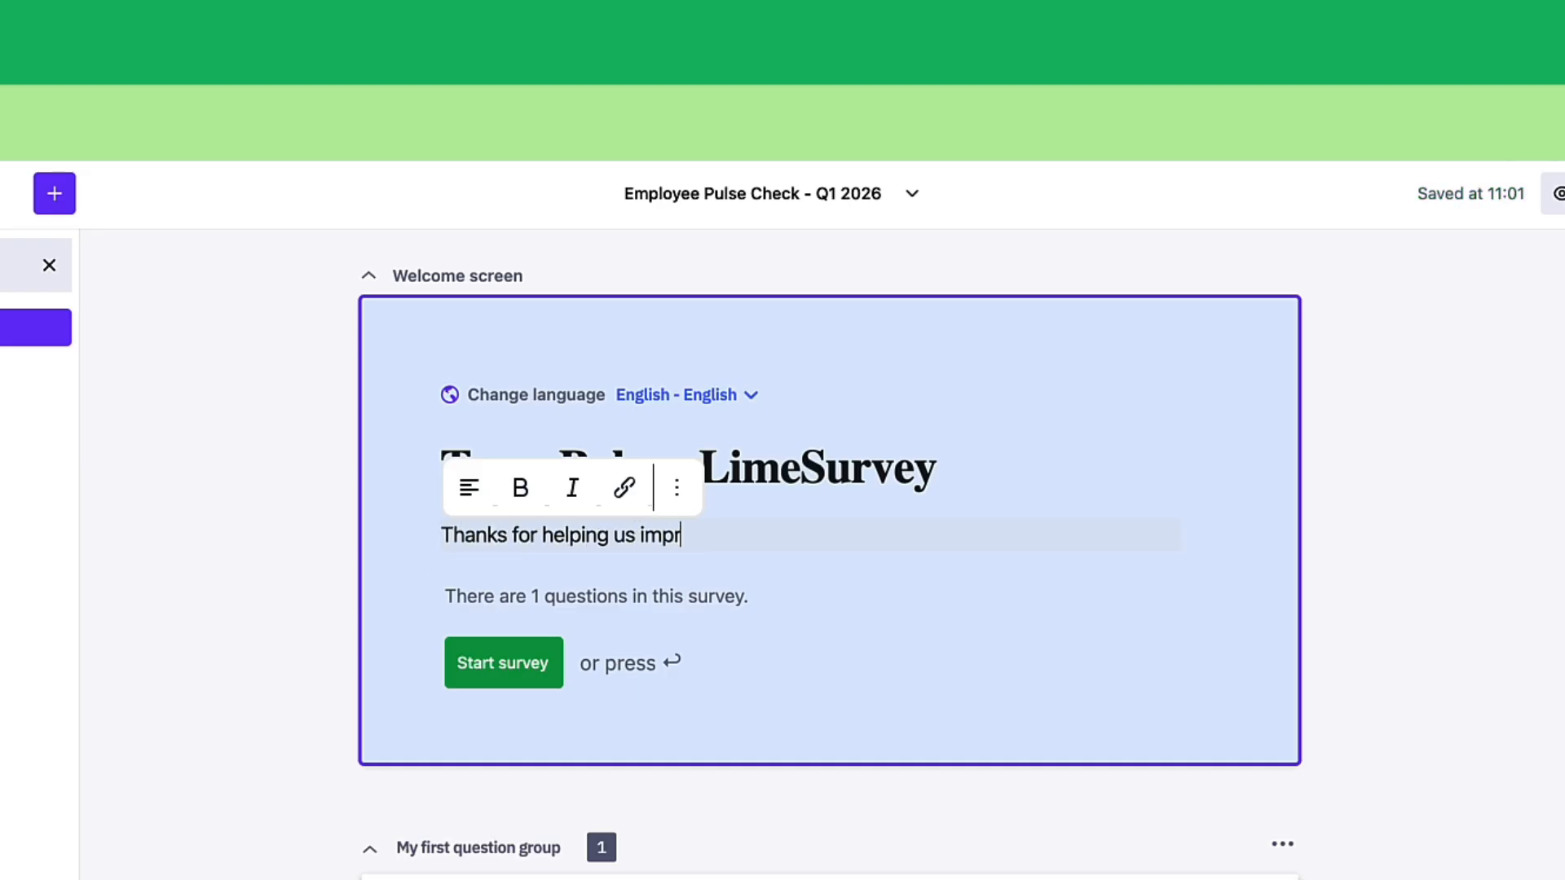
type("ove. This survey ")
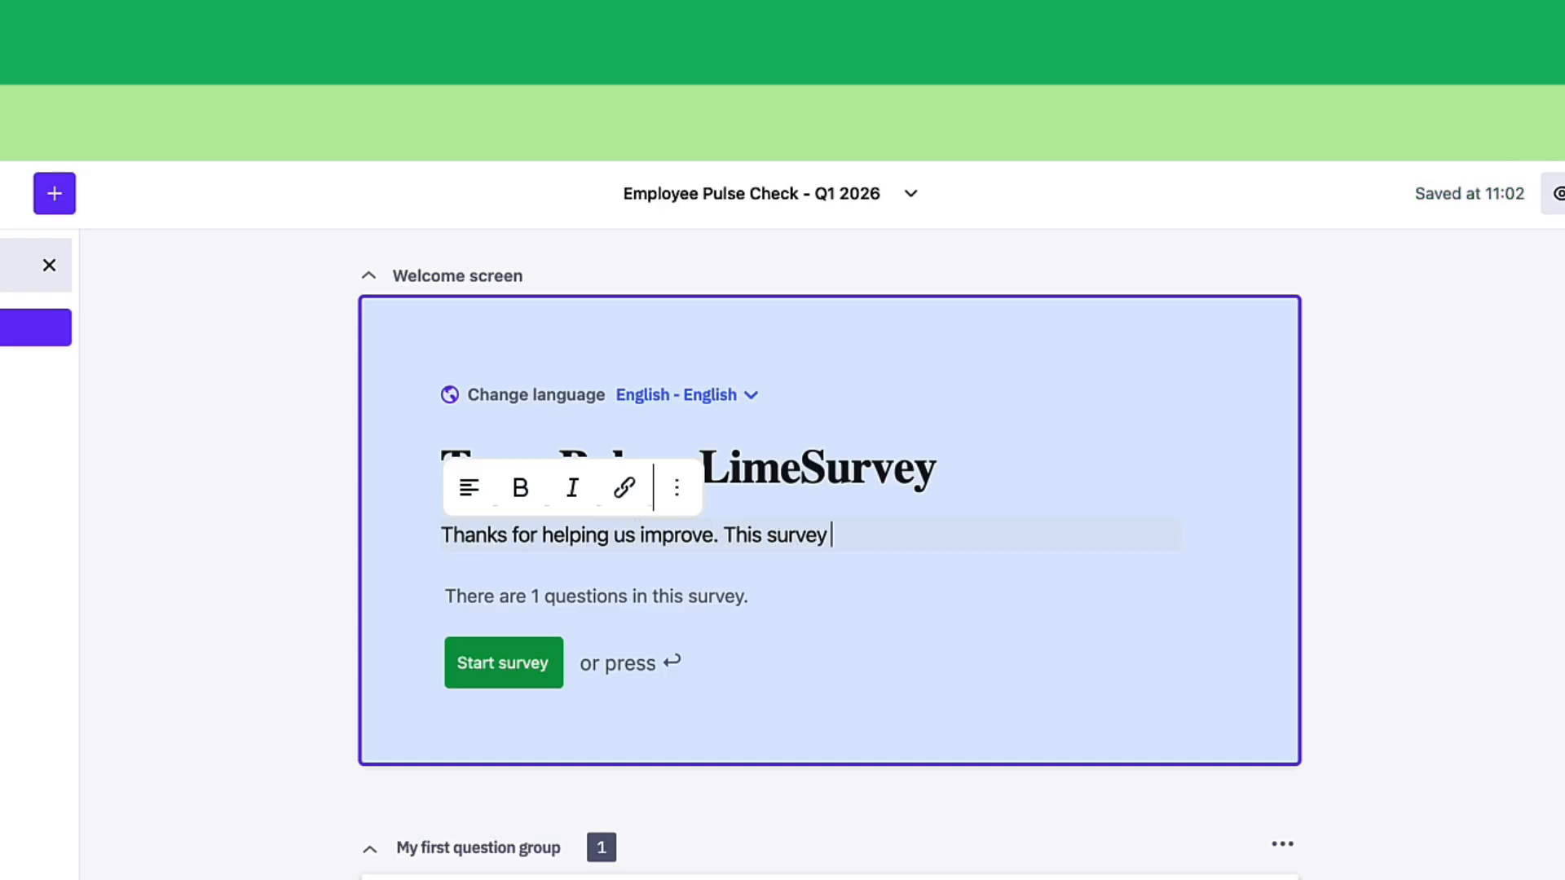
type("takes 2-3 minutes.")
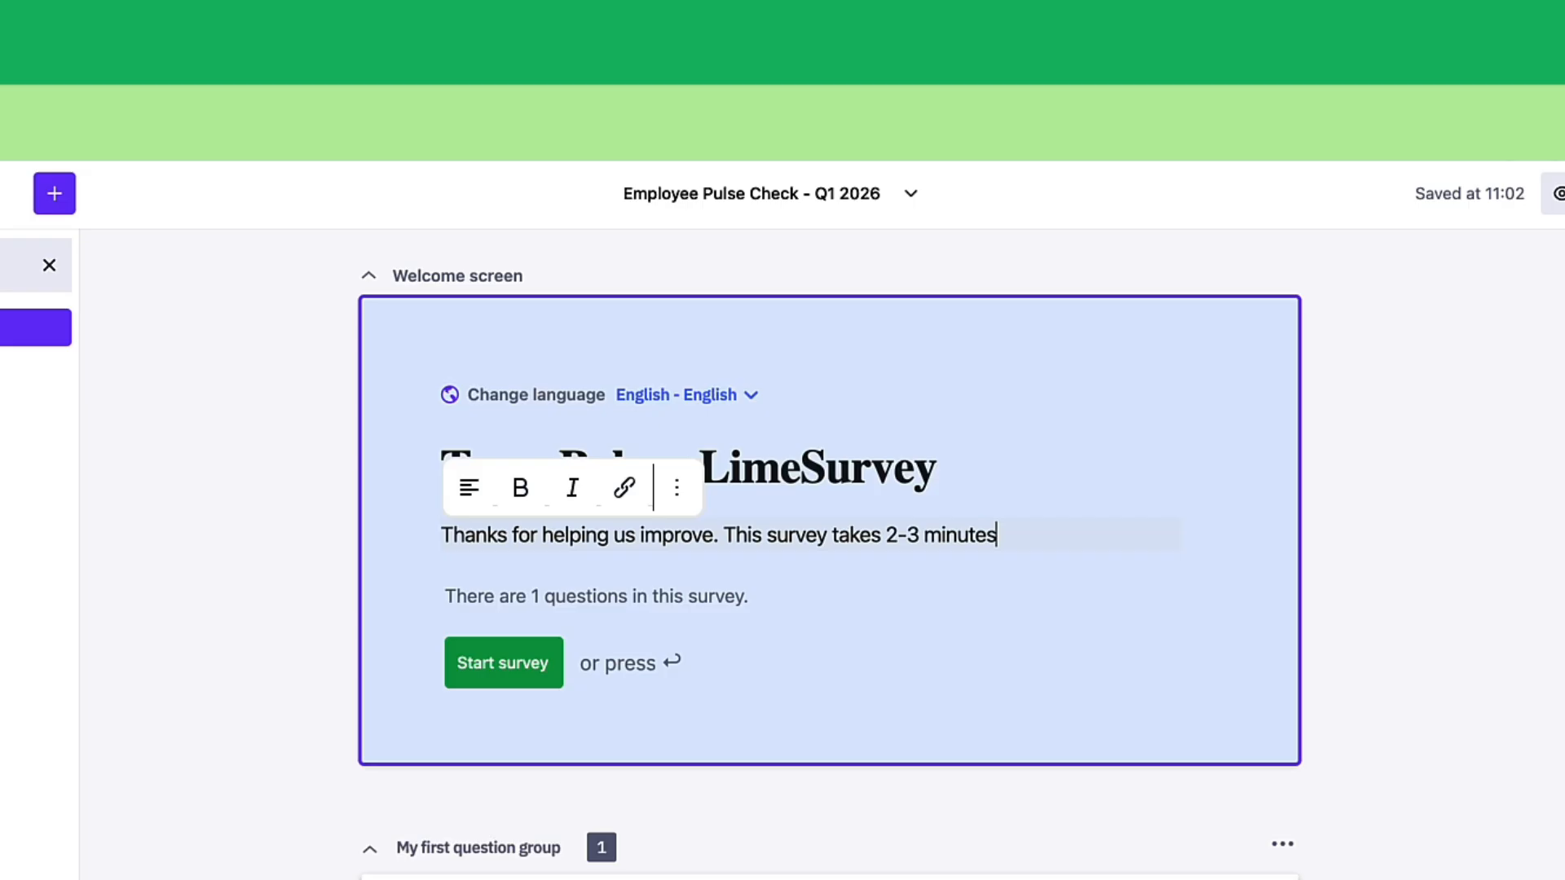
type(" Your answers are a")
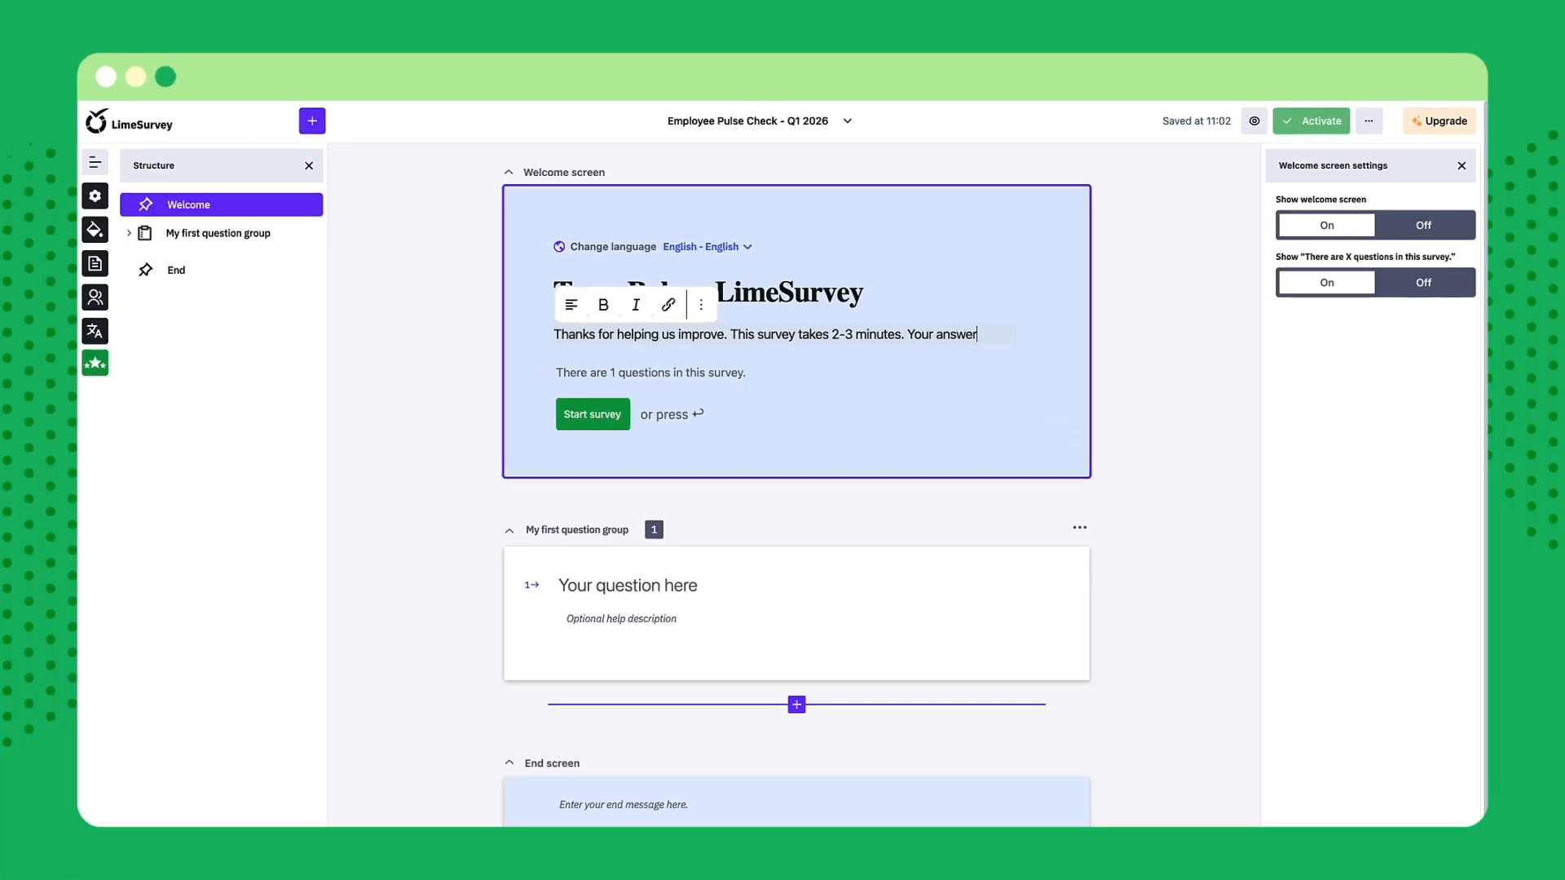
type("nonymous.")
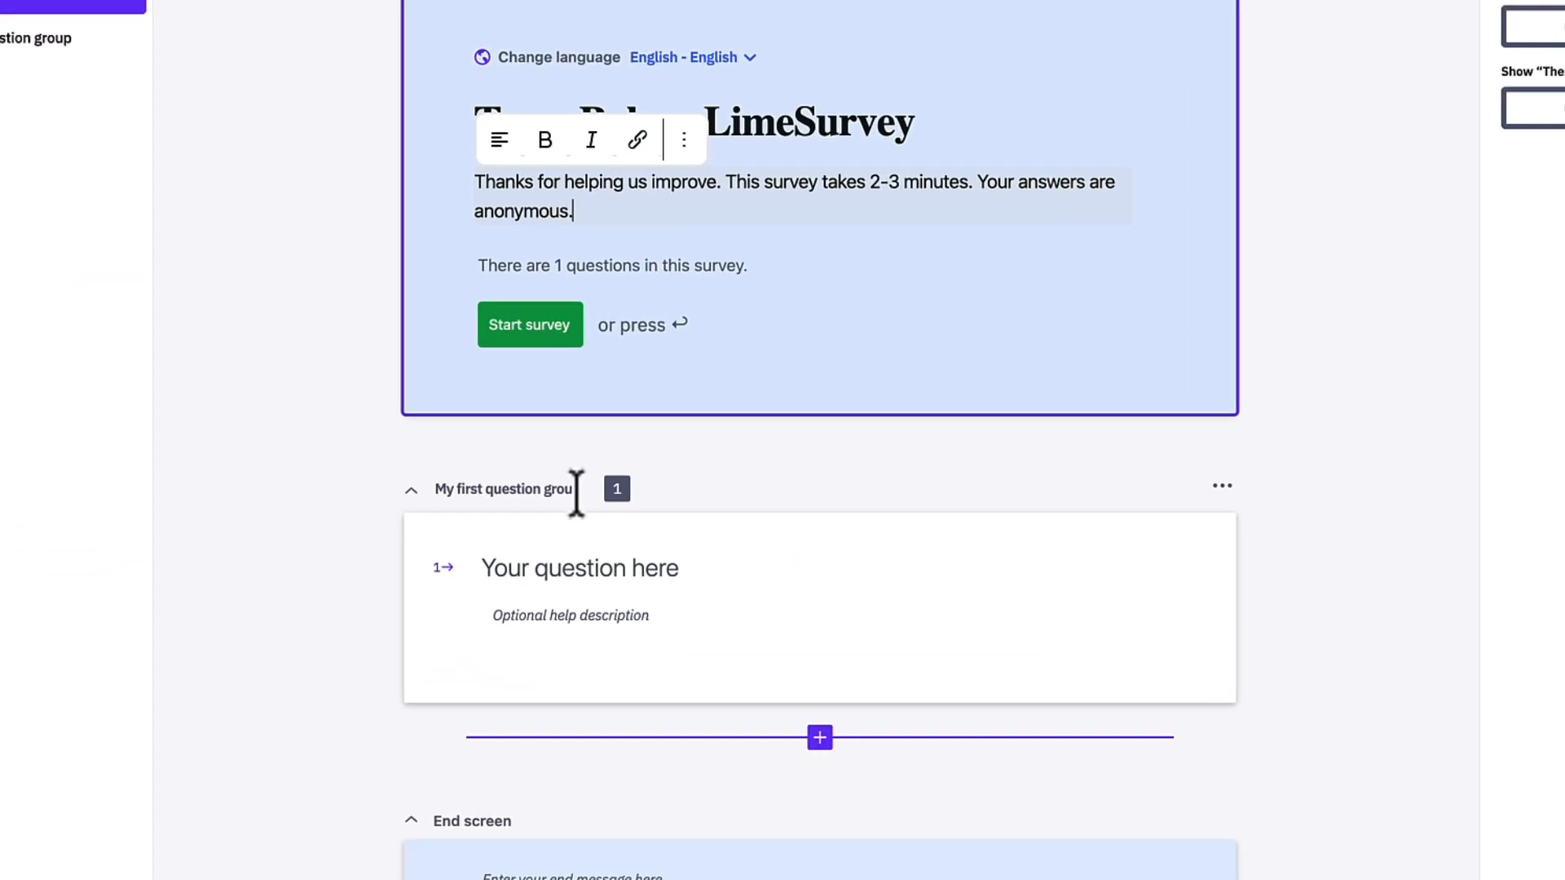
Rename the first question group to "Workload & Happinese"
left_click(626, 553)
key("super+a")
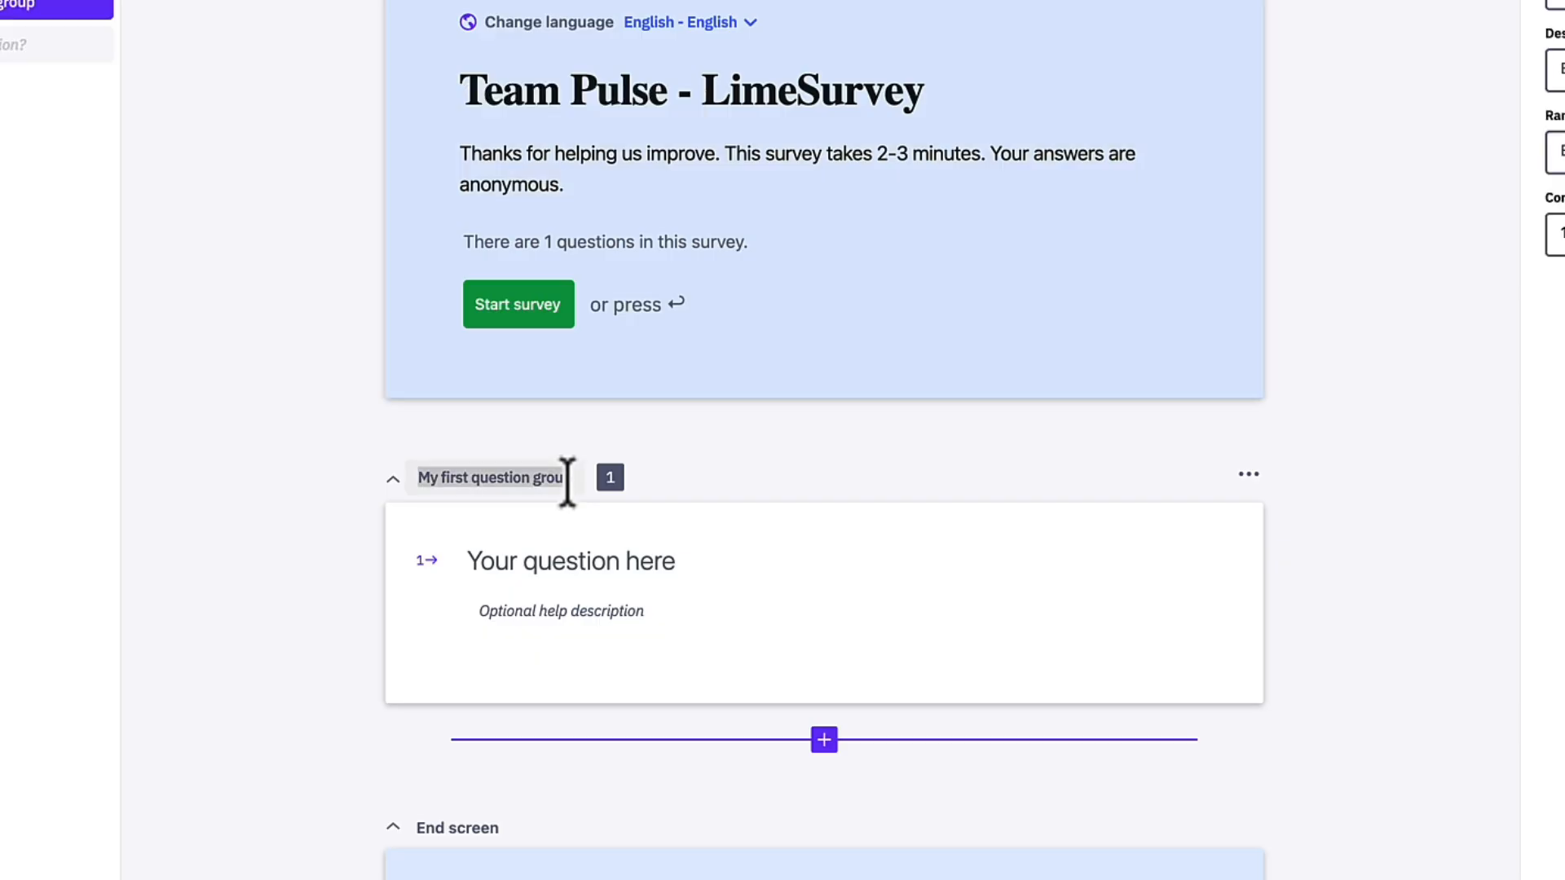
key("BackSpace")
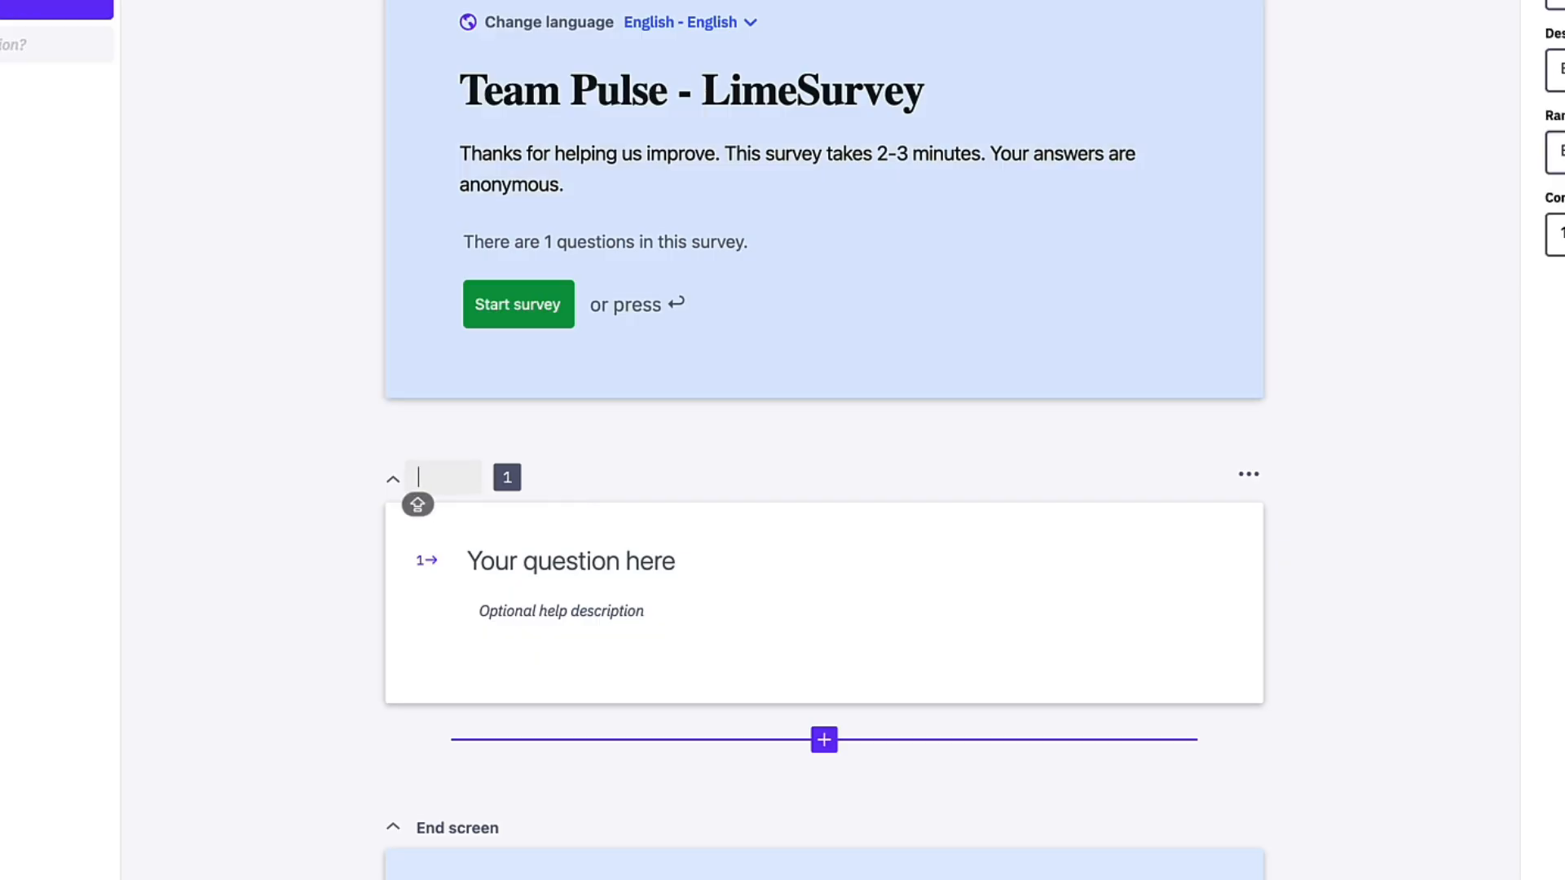
type("Workload &")
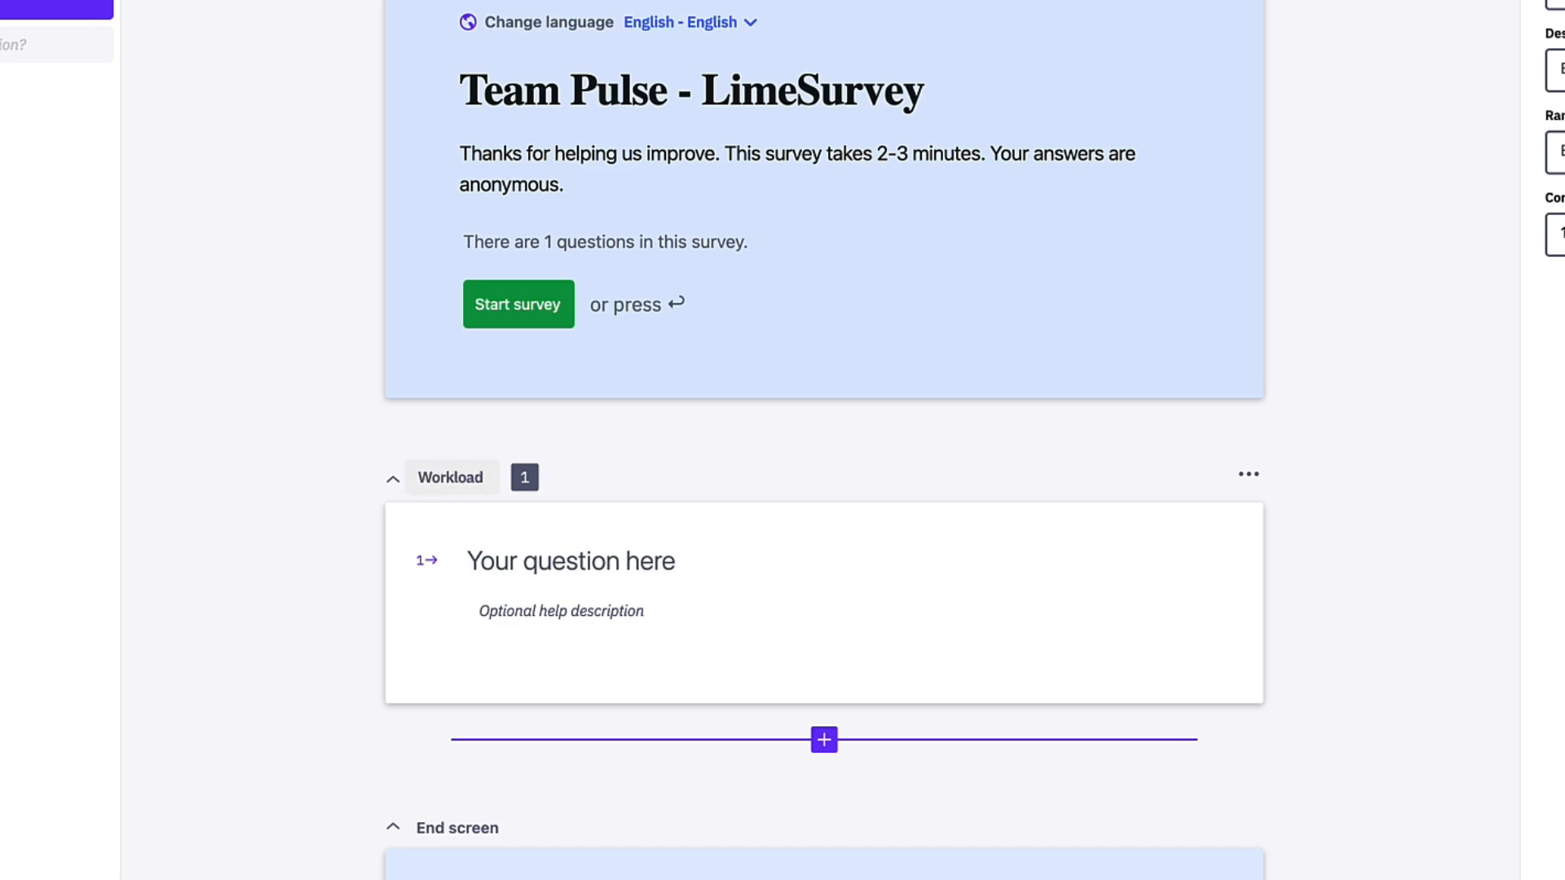
type(" Happinese")
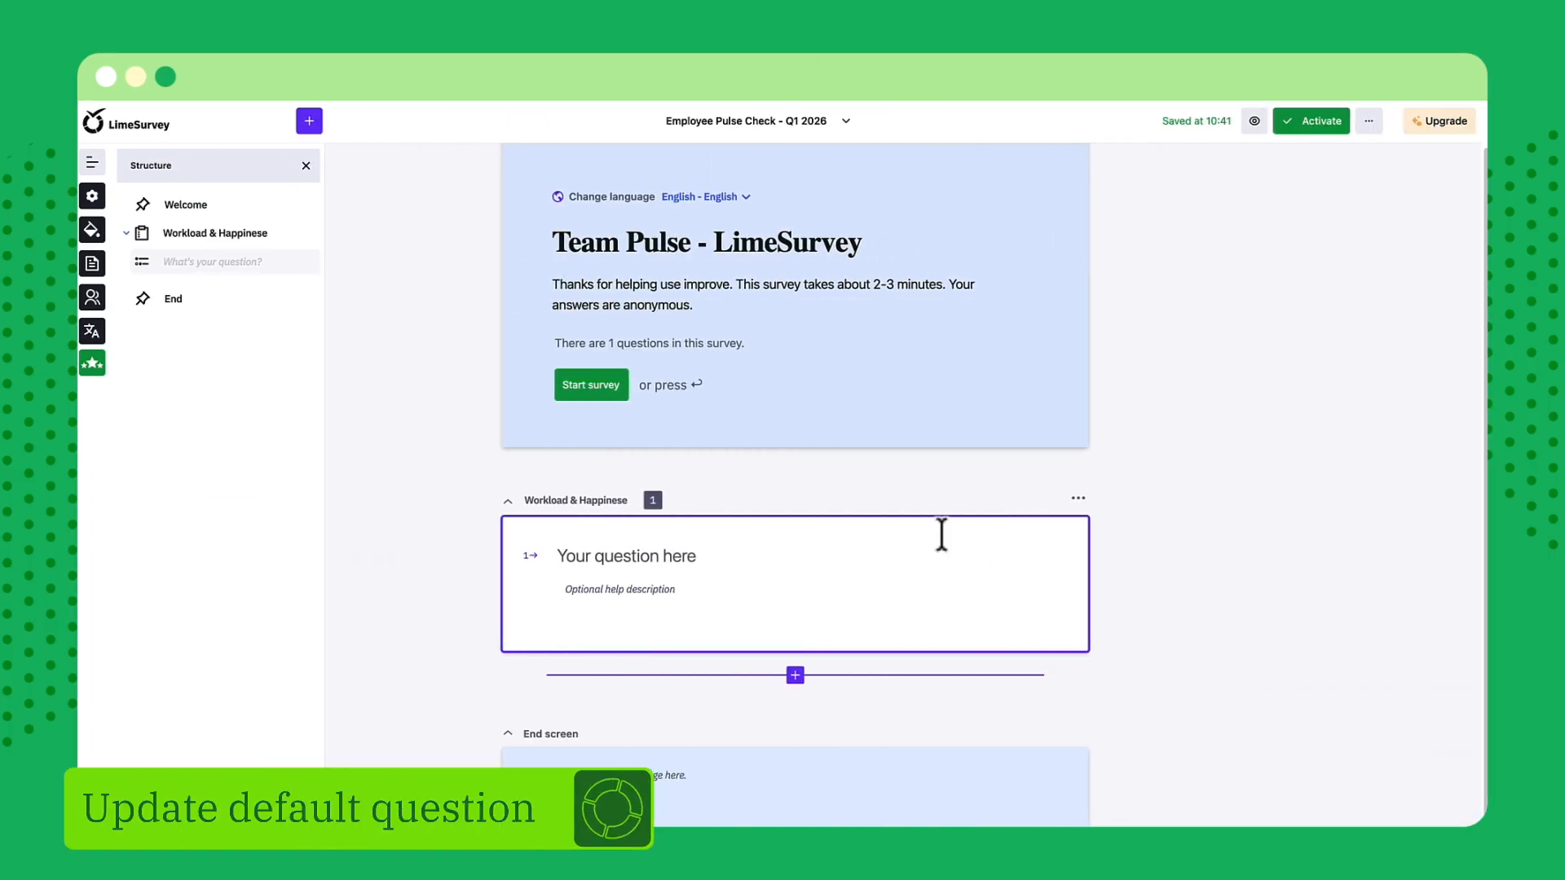
Set the default question's type to Multiple choice and its text to "Which aspects of your work currently affect your satisfactions?"
left_click(941, 534)
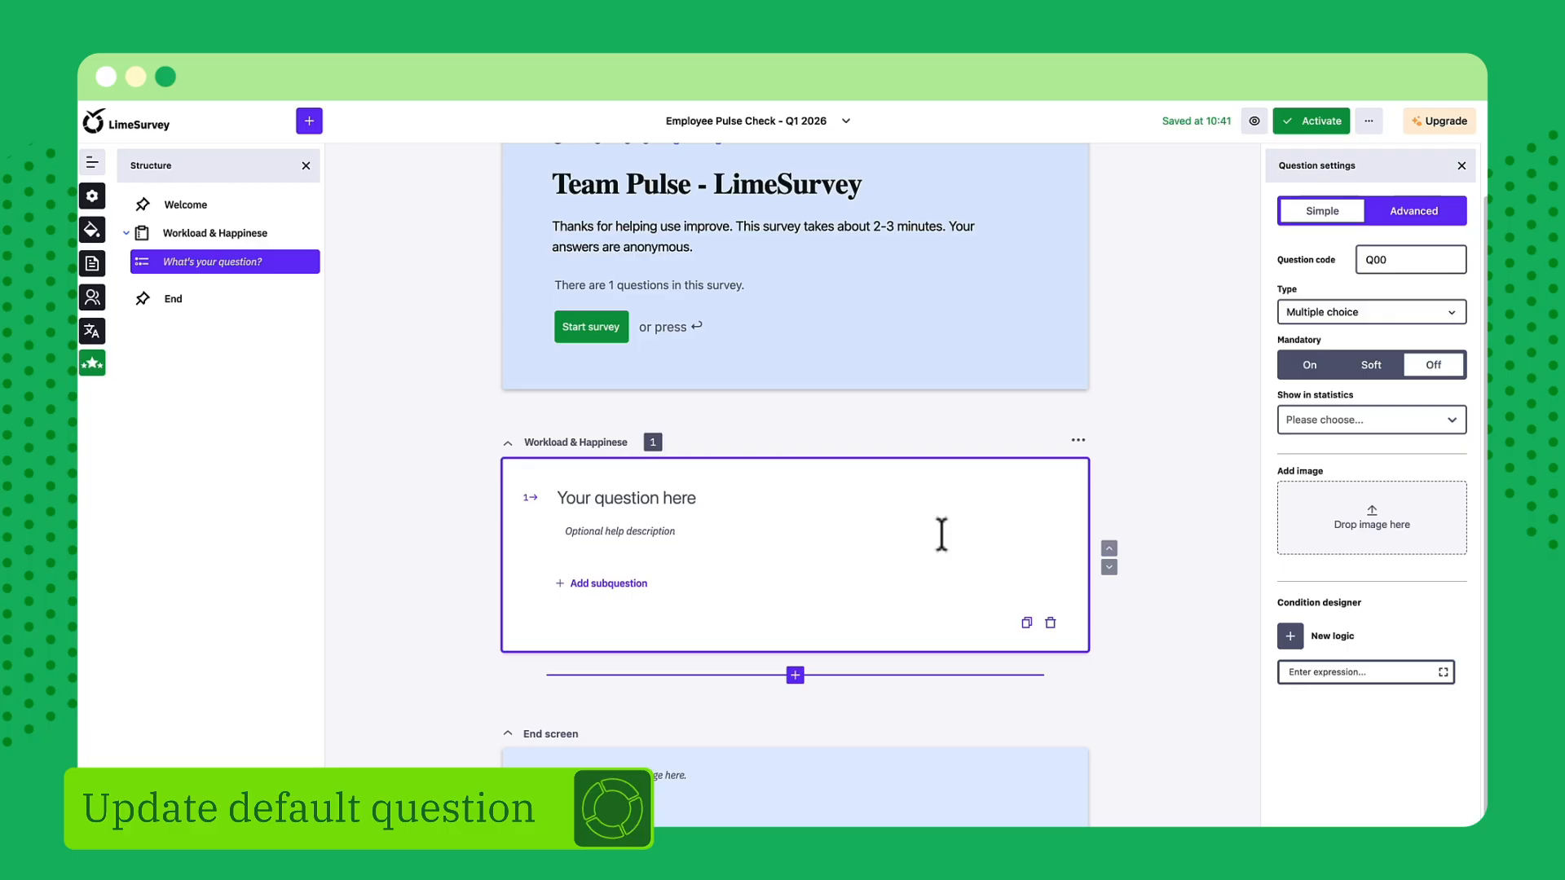
left_click(1334, 324)
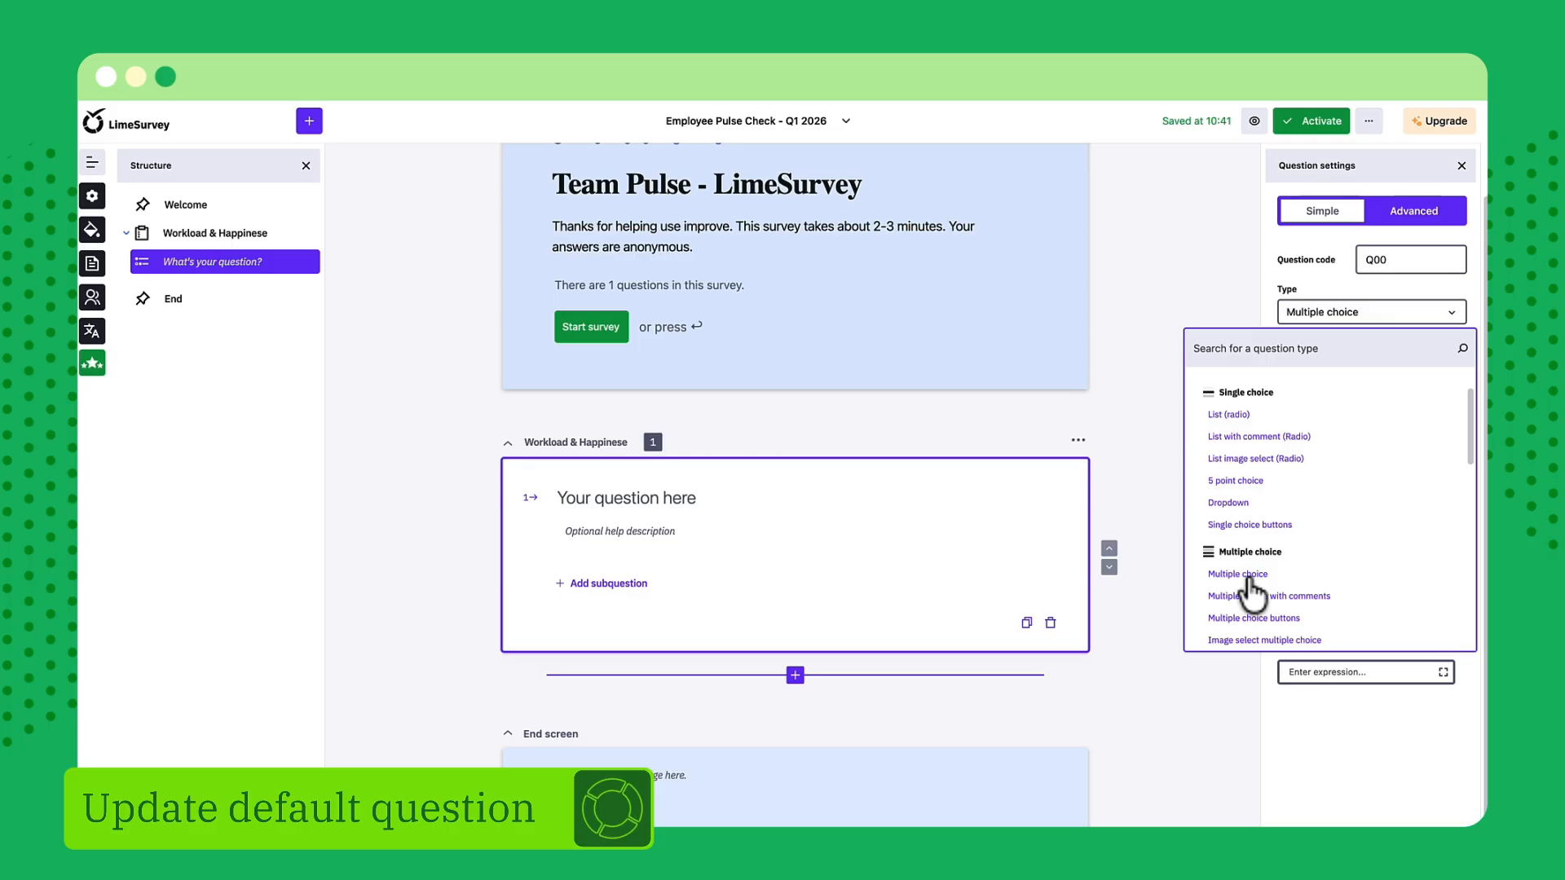
left_click(669, 498)
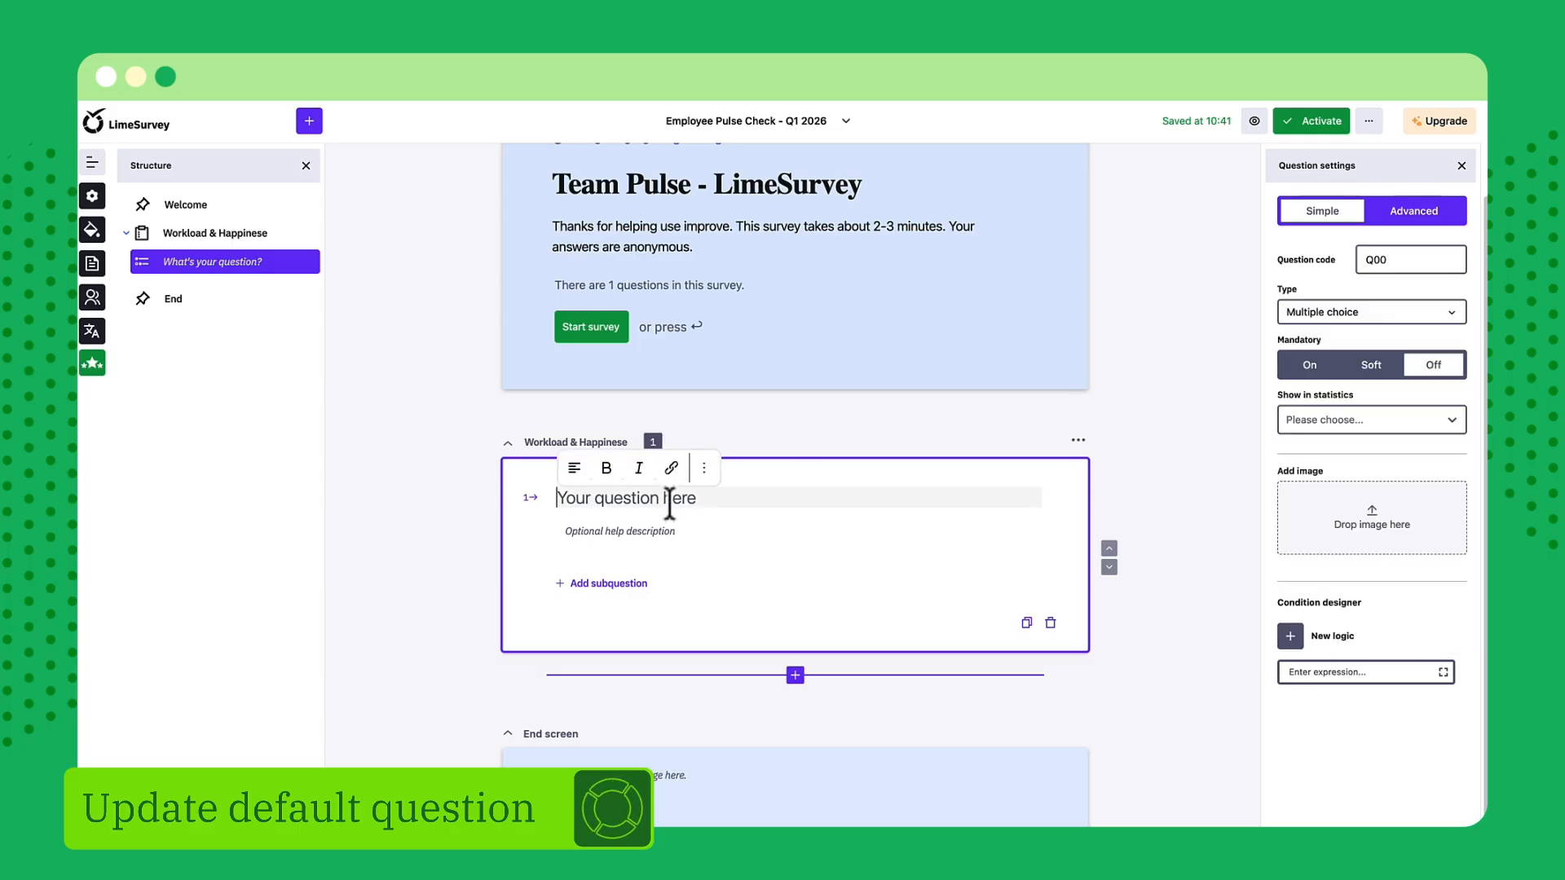
type("Wh")
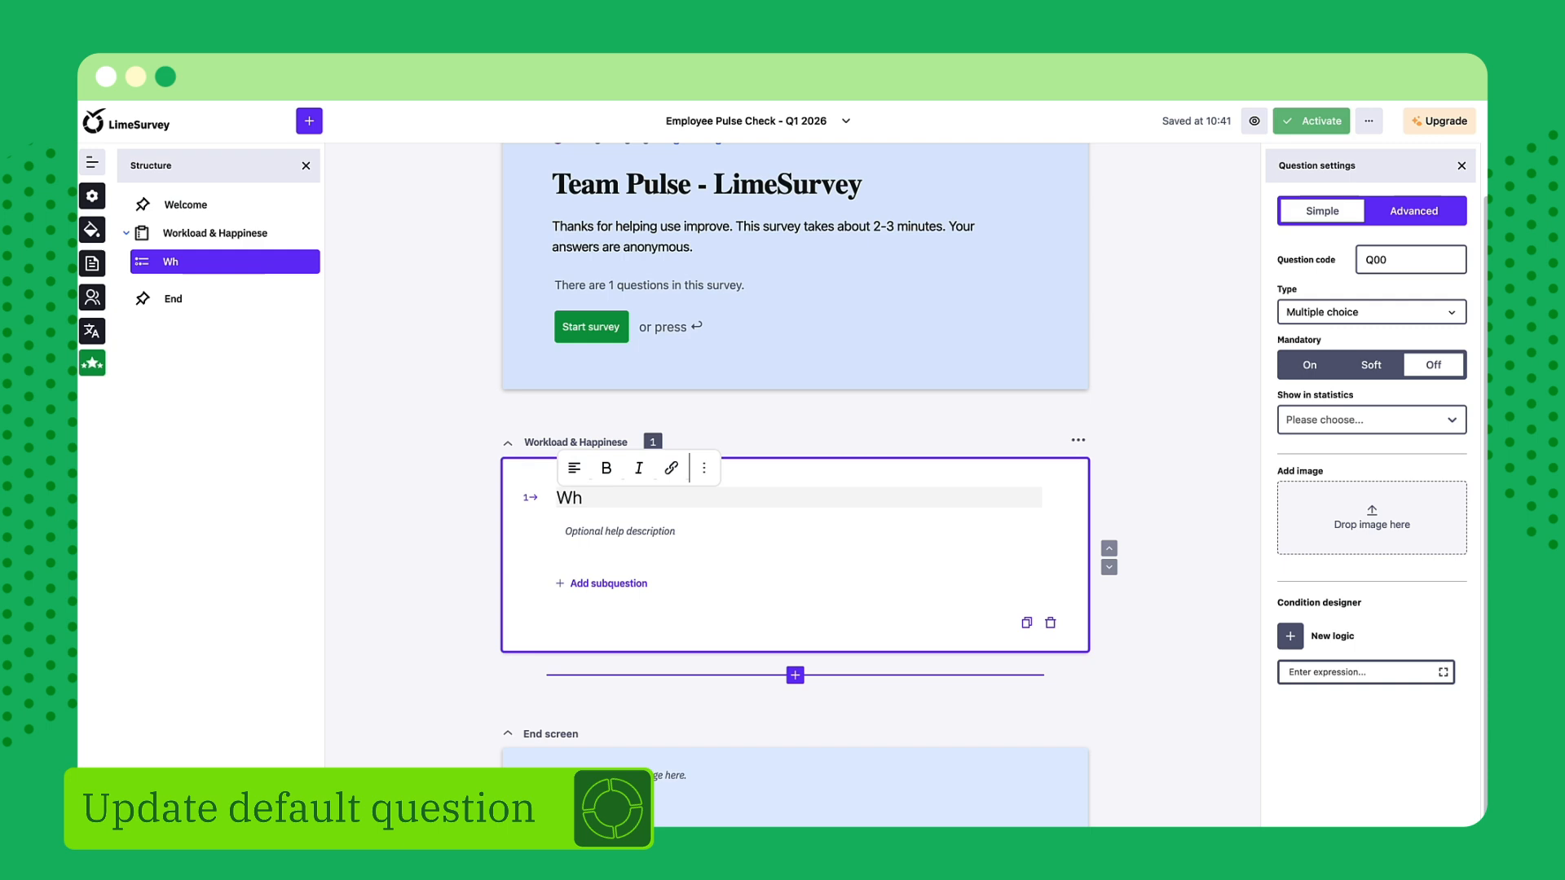
type("ich aspects of your work currently")
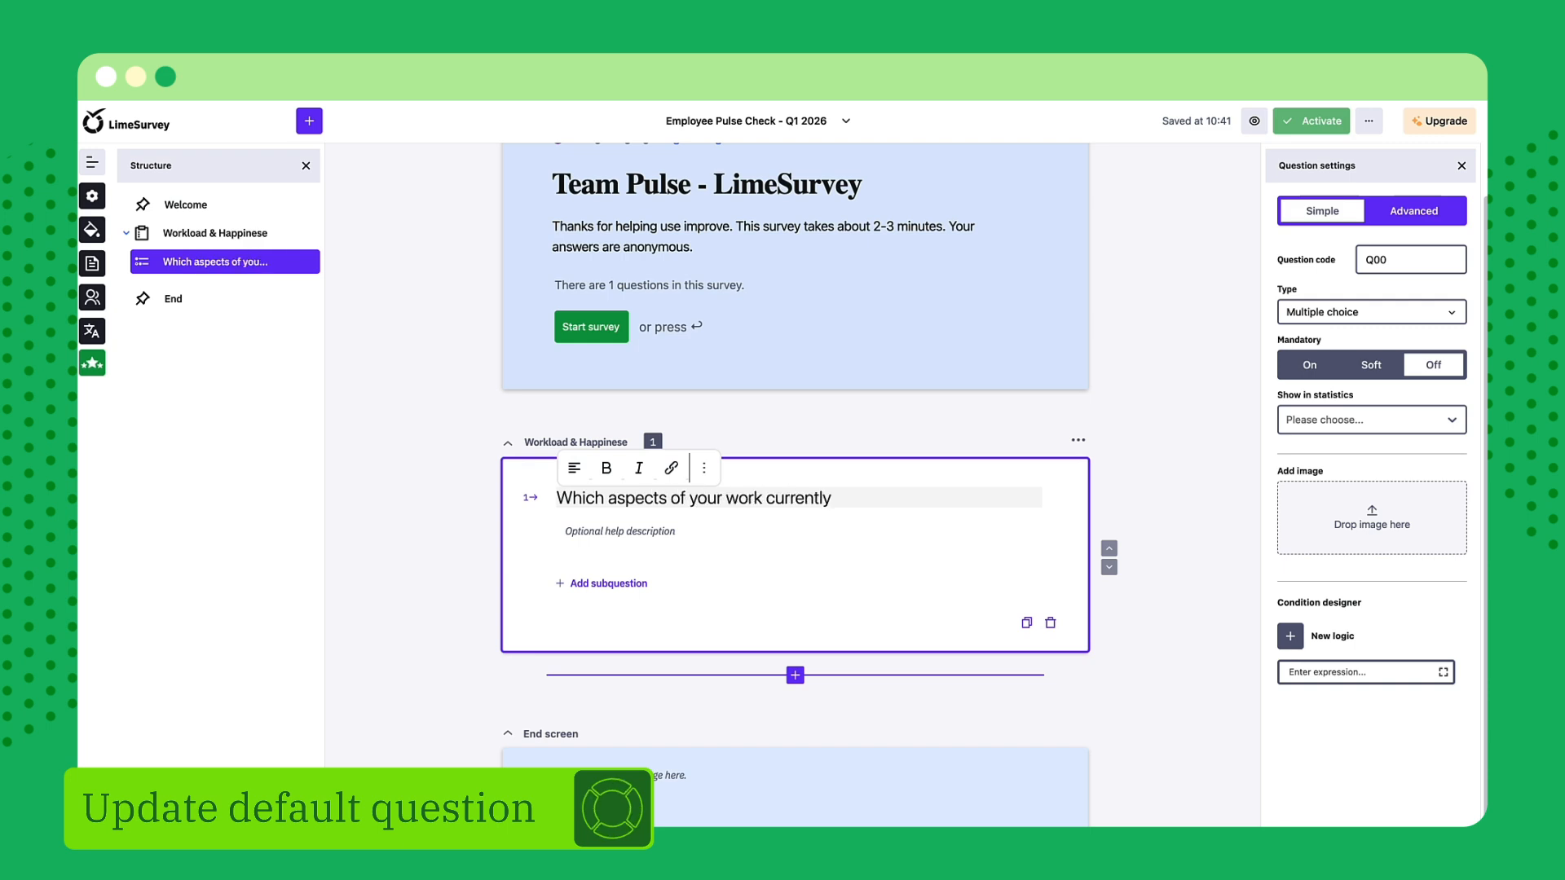
type(" affect your satisfactions?")
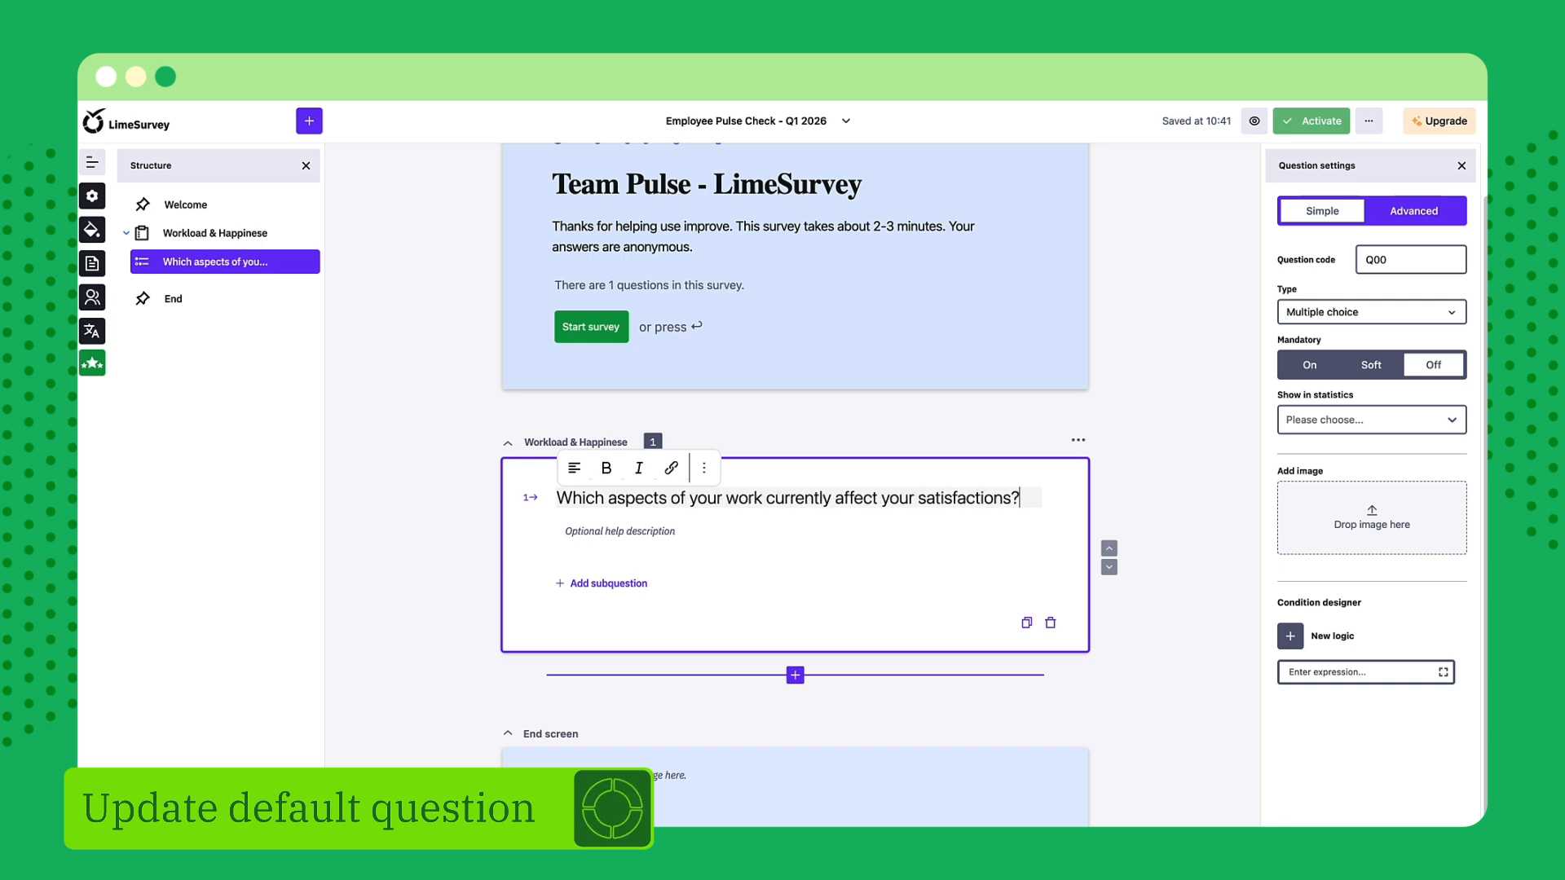
Add a subquestion labelled "Workload" to the multiple choice question, plus five blank subquestions below it
left_click(640, 583)
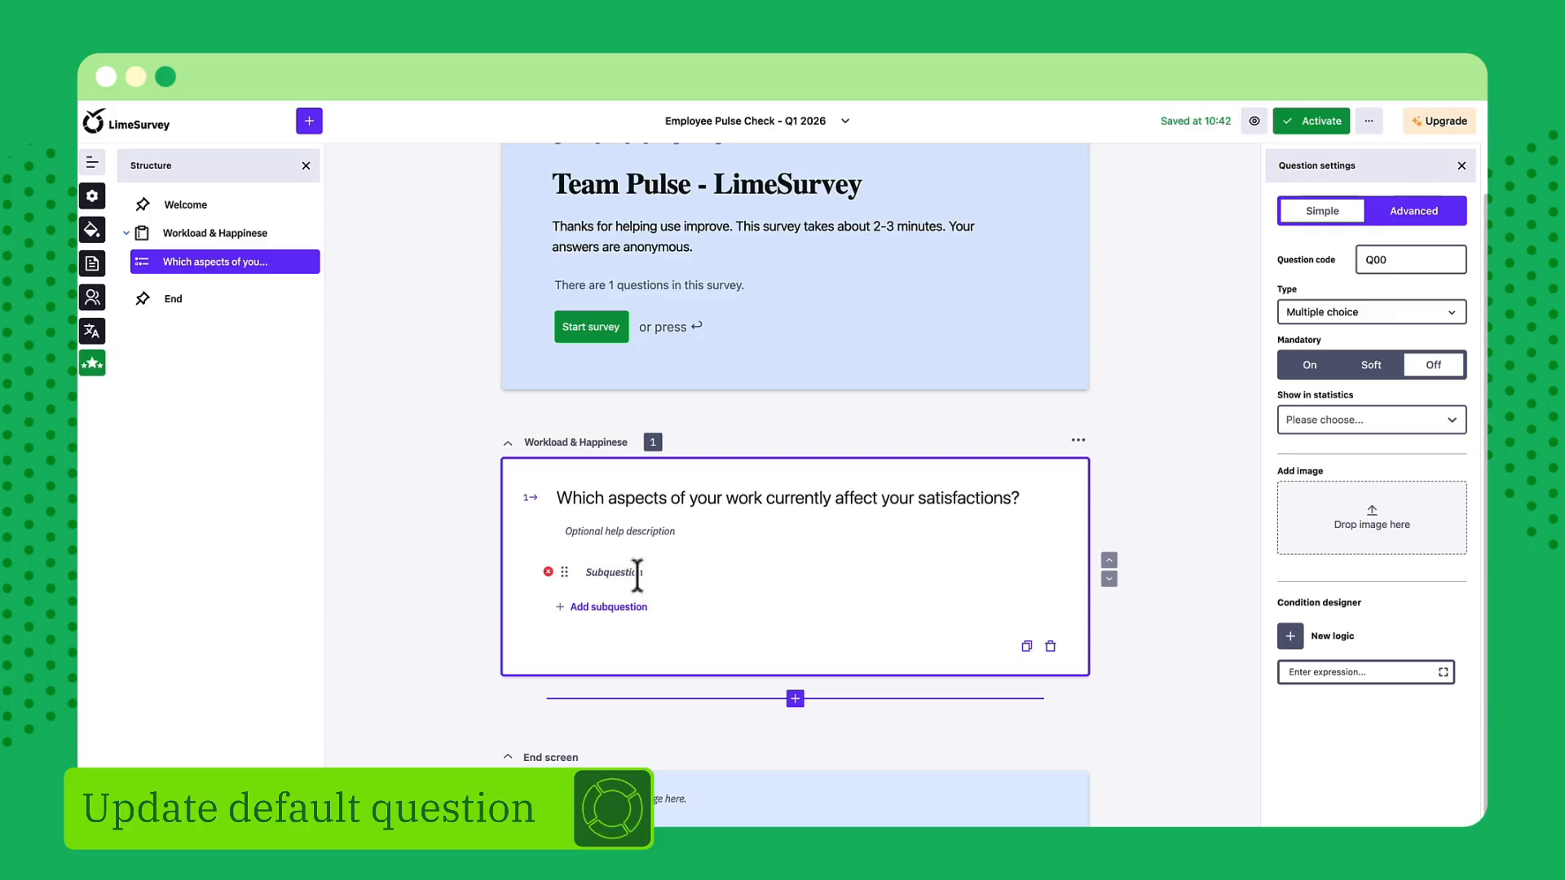
left_click(637, 573)
type("Workload")
left_click(634, 608)
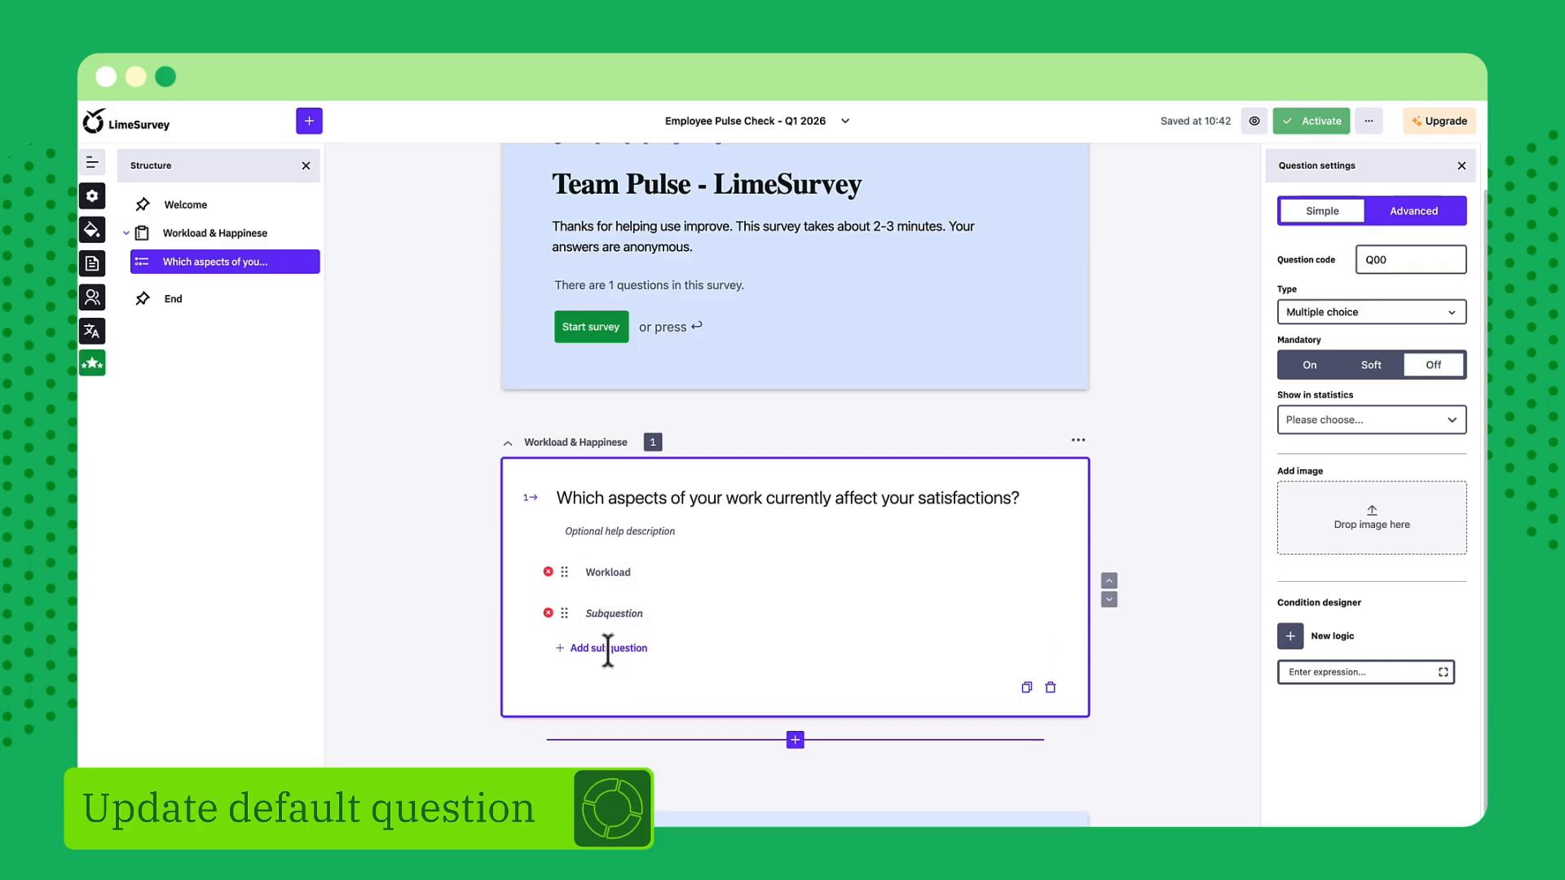
left_click(606, 648)
left_click(608, 689)
left_click(612, 730)
left_click(615, 771)
Label the five blank subquestions, in order, "Work-life ballance", "Team collaboration", "Manager support", "Growth opportunities" and "Compensation & benifit"
scroll(621, 738, "down", 3)
left_click(614, 385)
type("Work-life ballance")
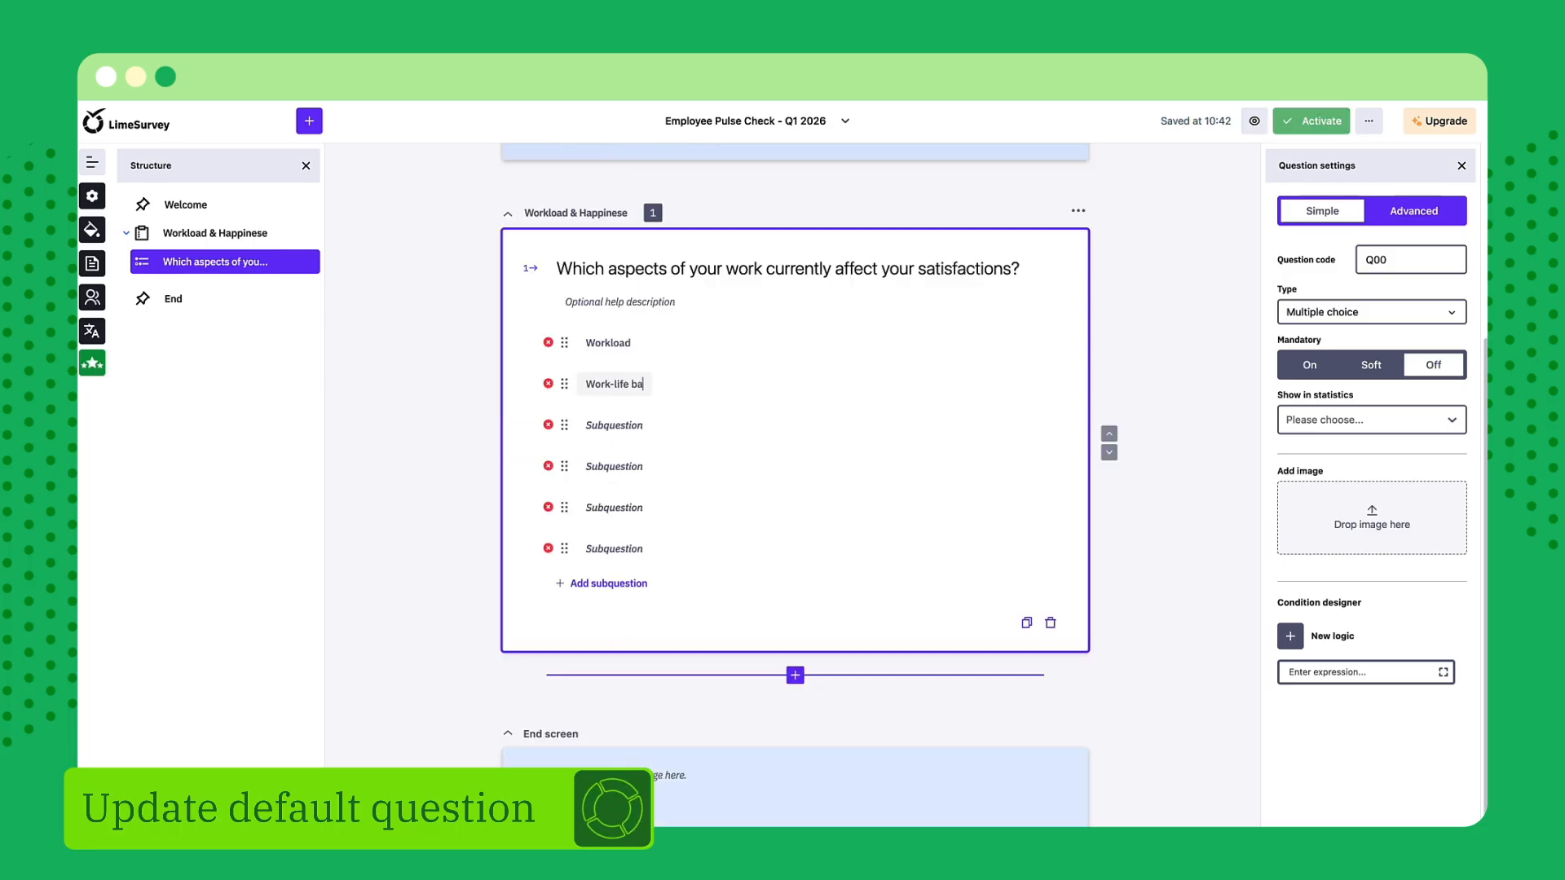
left_click(584, 425)
type("Team collaboration")
left_click(604, 466)
type("Manager support")
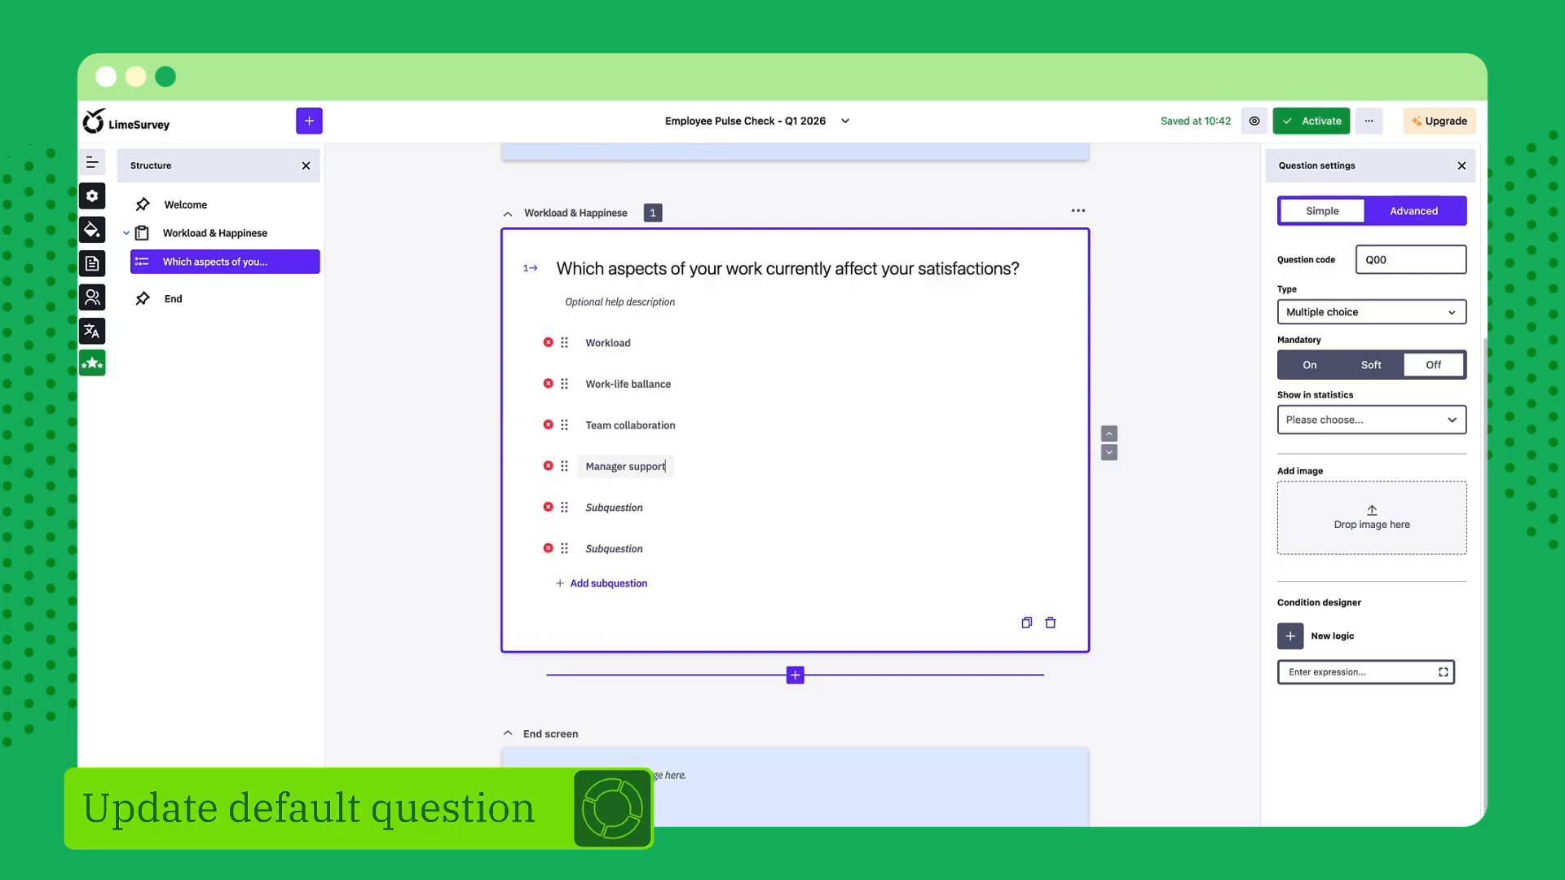
left_click(611, 507)
type("Growth opportunities")
left_click(613, 549)
type("Compensation & benifit")
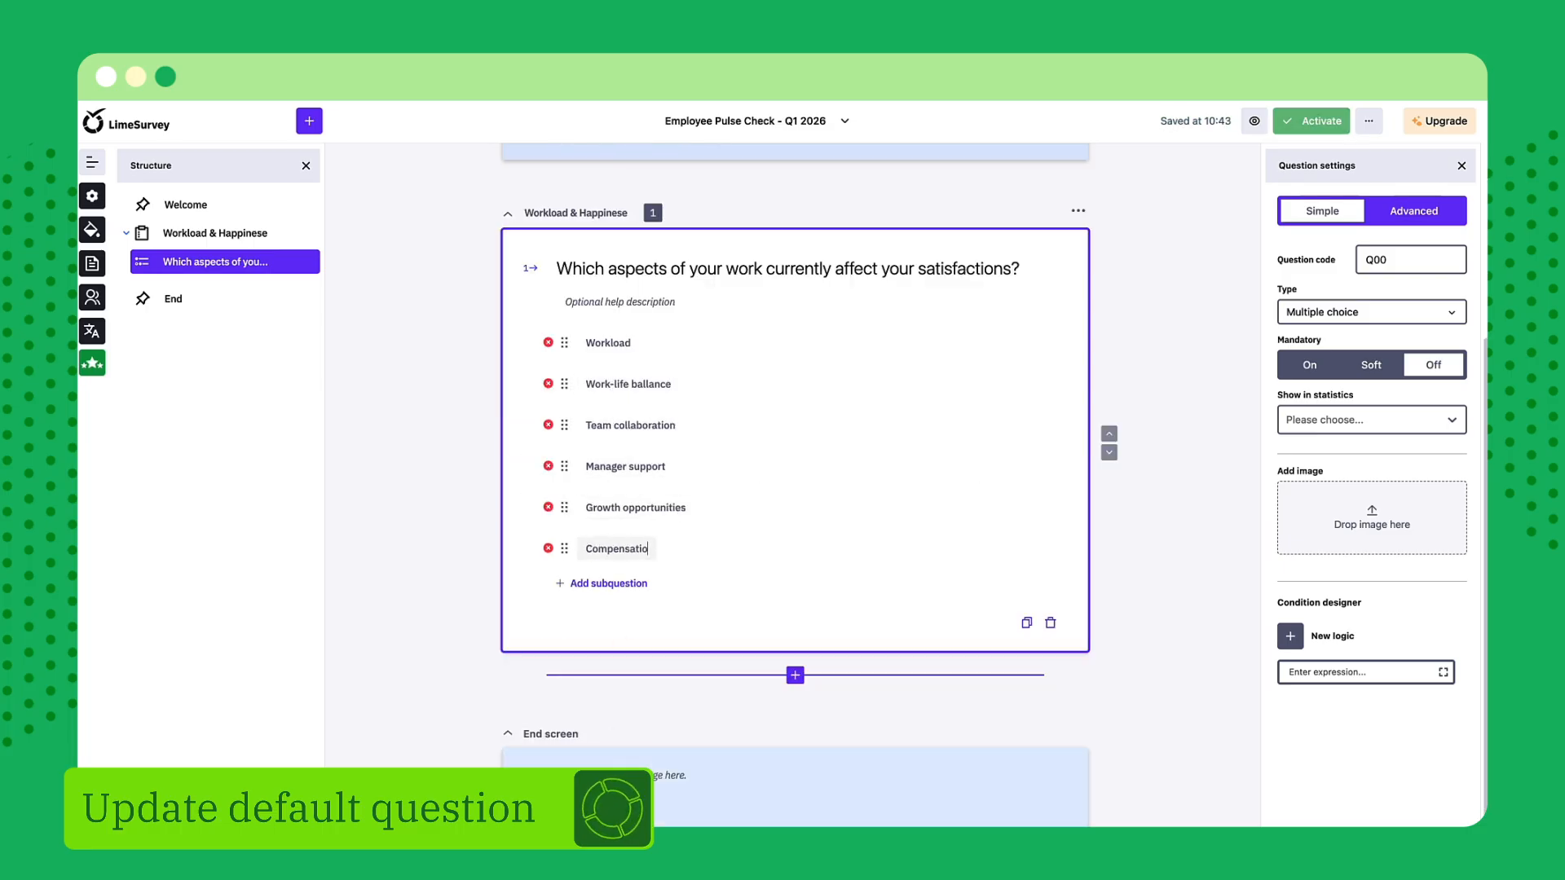
left_click(1127, 540)
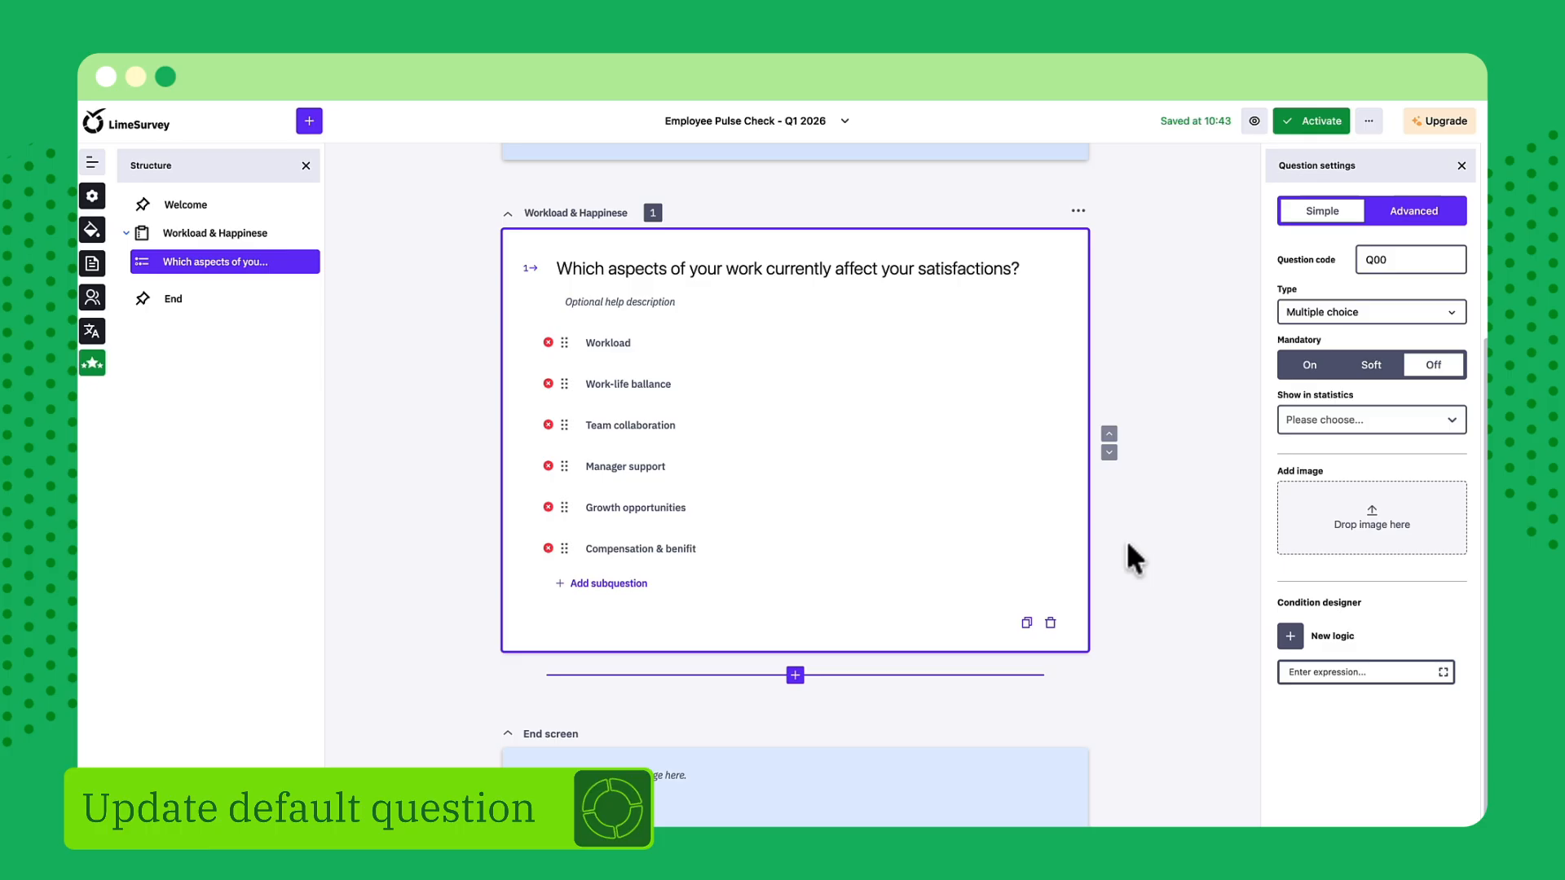
left_click(1126, 540)
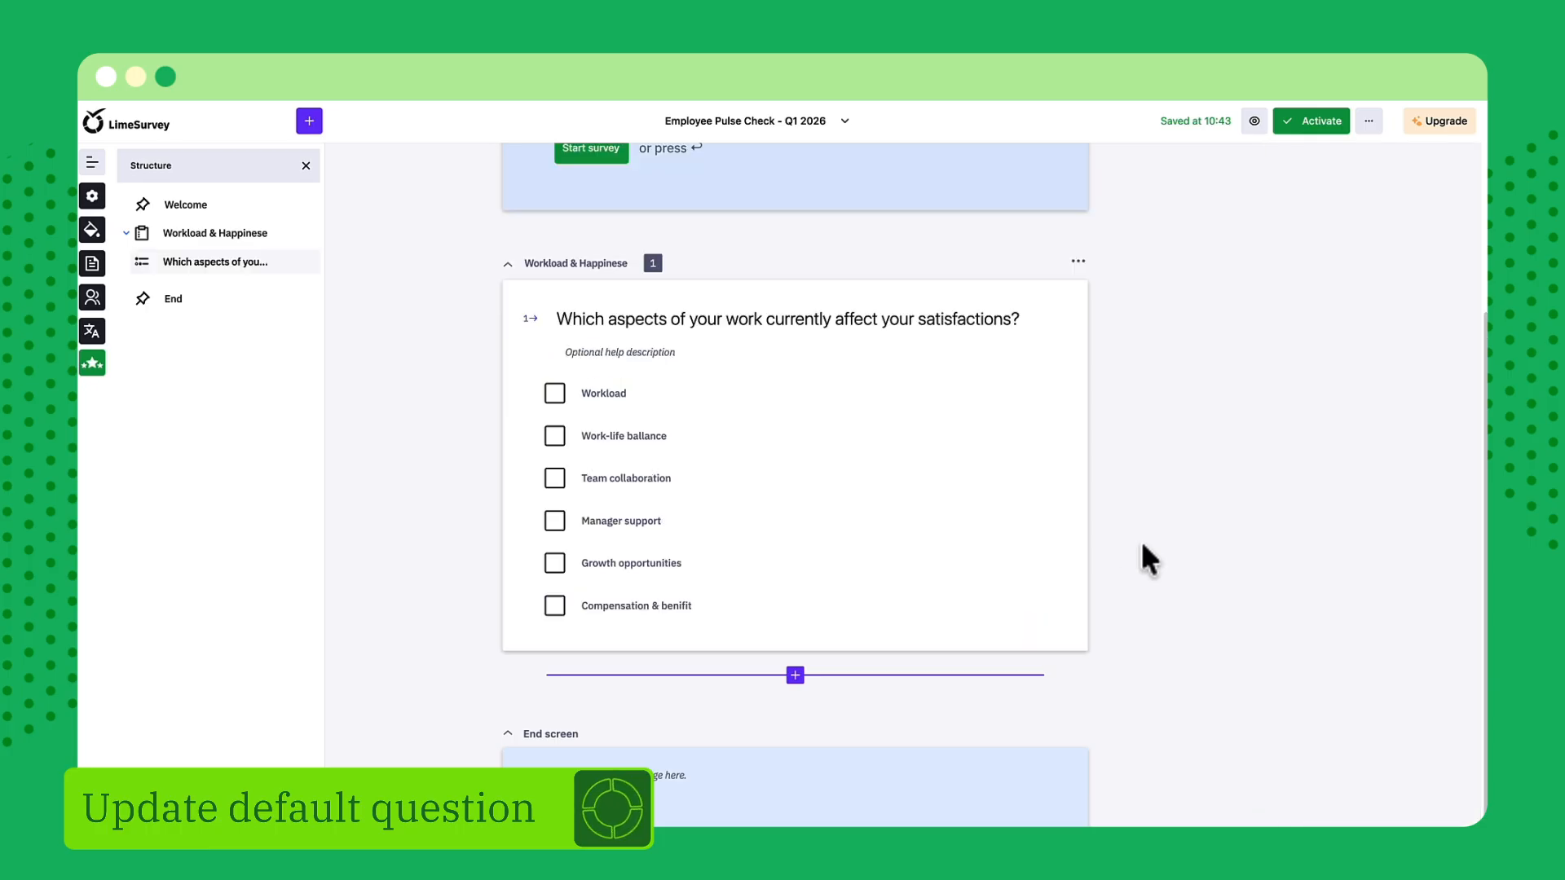
Add a List (radio) question below the multiple choice question in the Workload & Happinese group
left_click(983, 518)
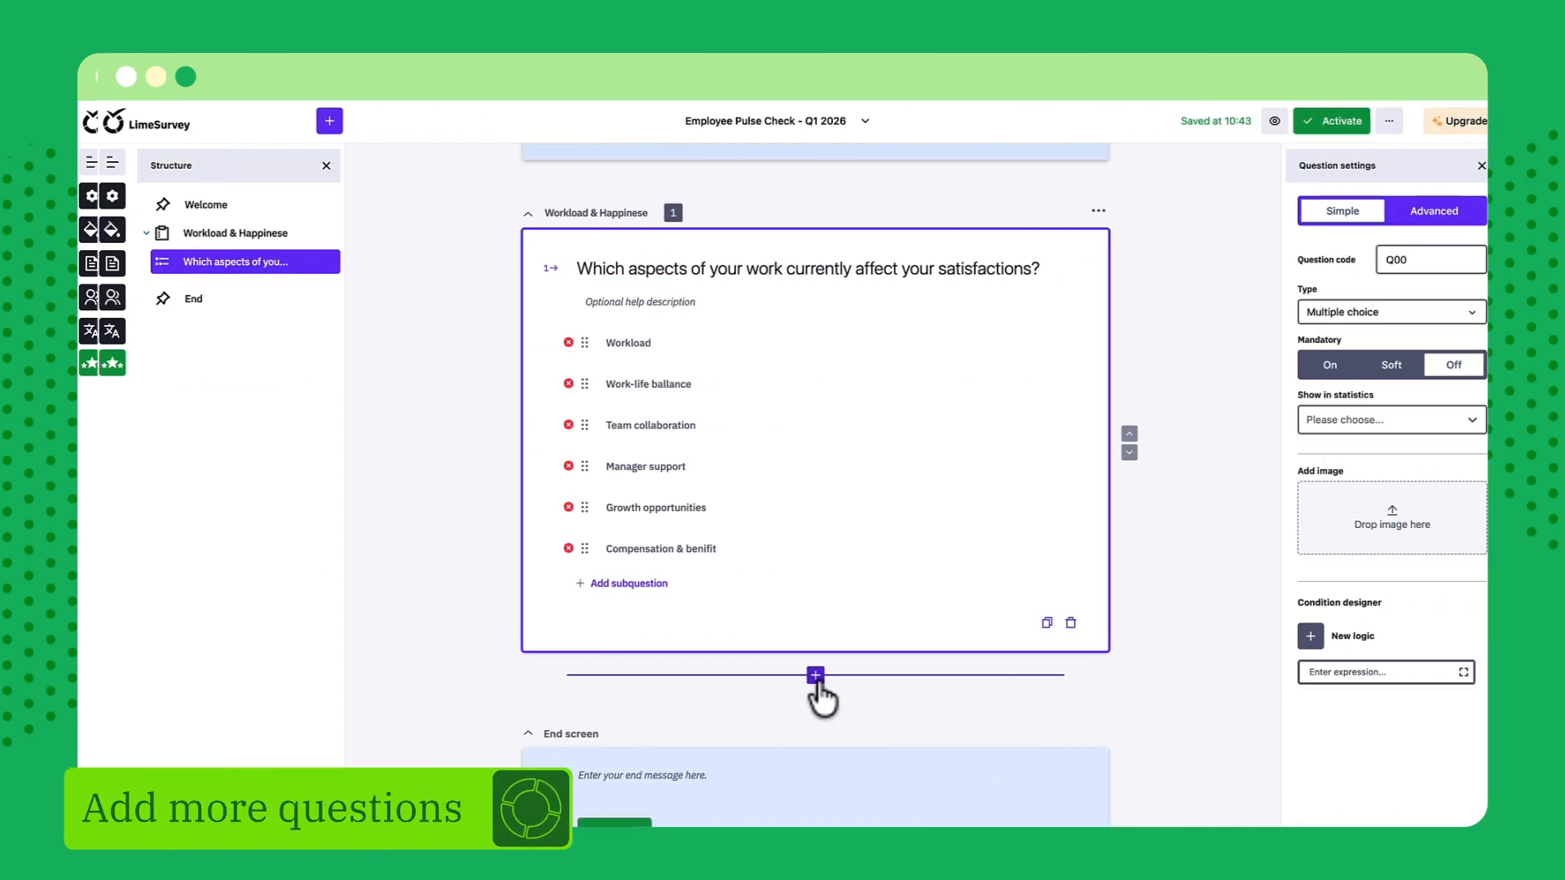
left_click(795, 676)
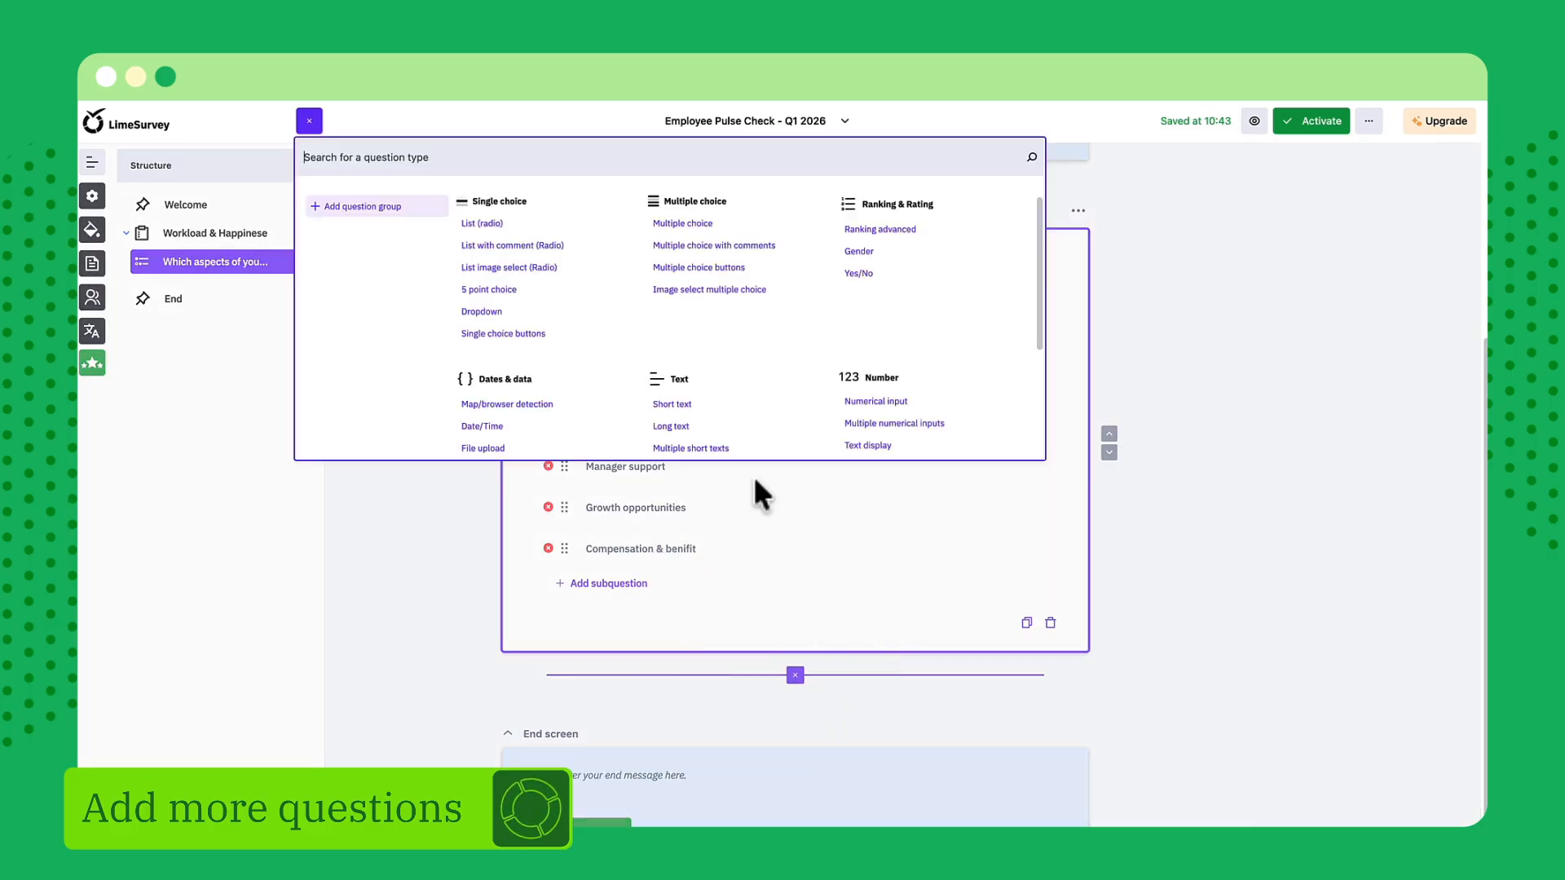
left_click(495, 230)
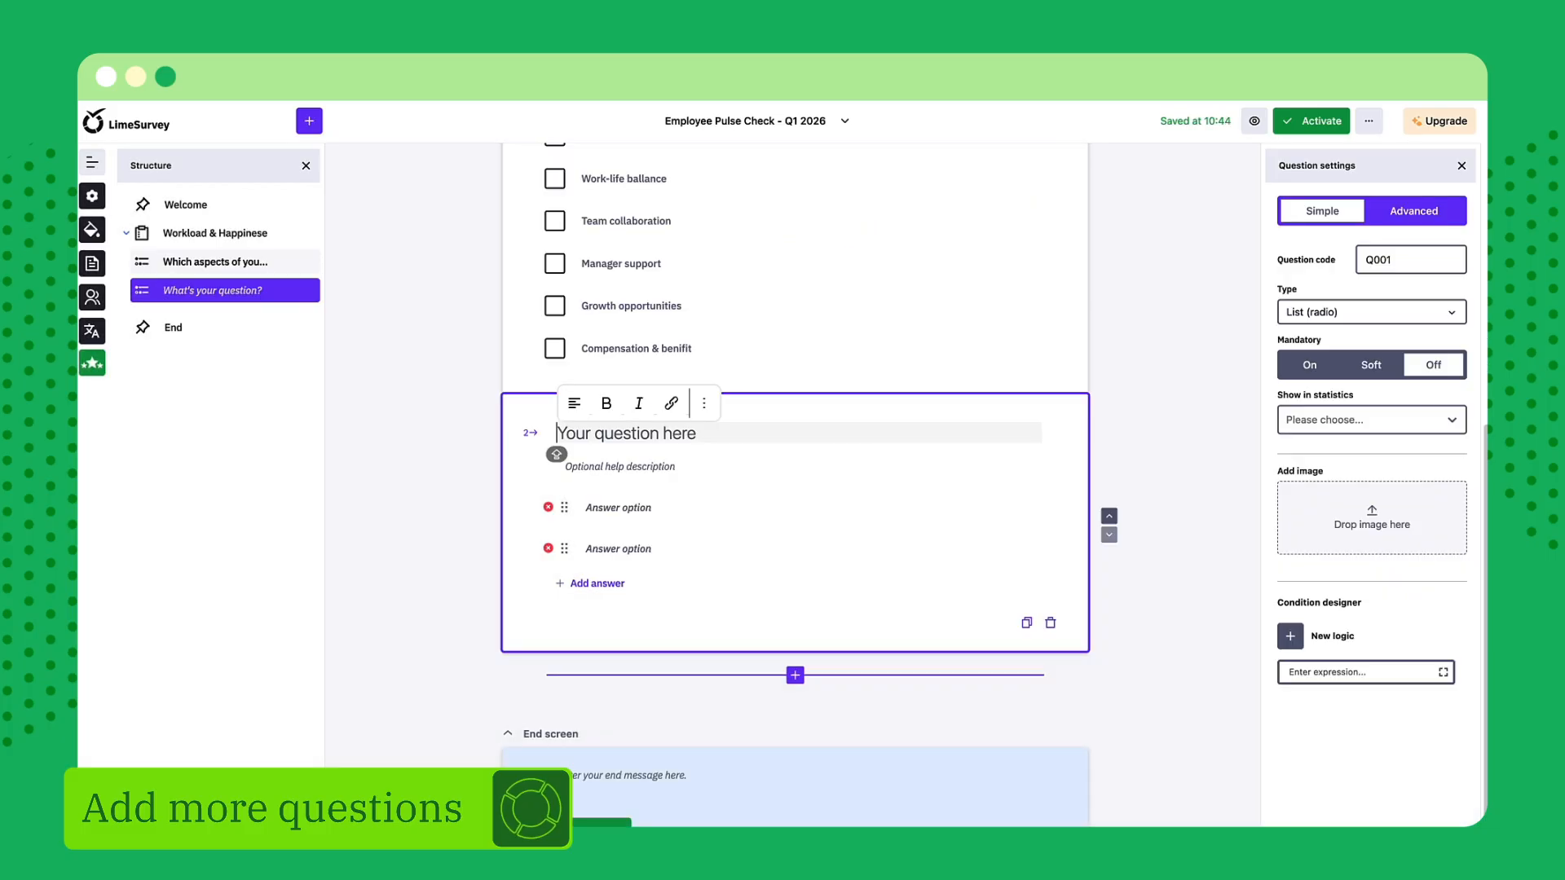
Set the List (radio) question's text to "What's your favorite fruit?" with the answer options "Apples", "Bananas" and "Limes 🍋"
type("What's your favorite fruit?")
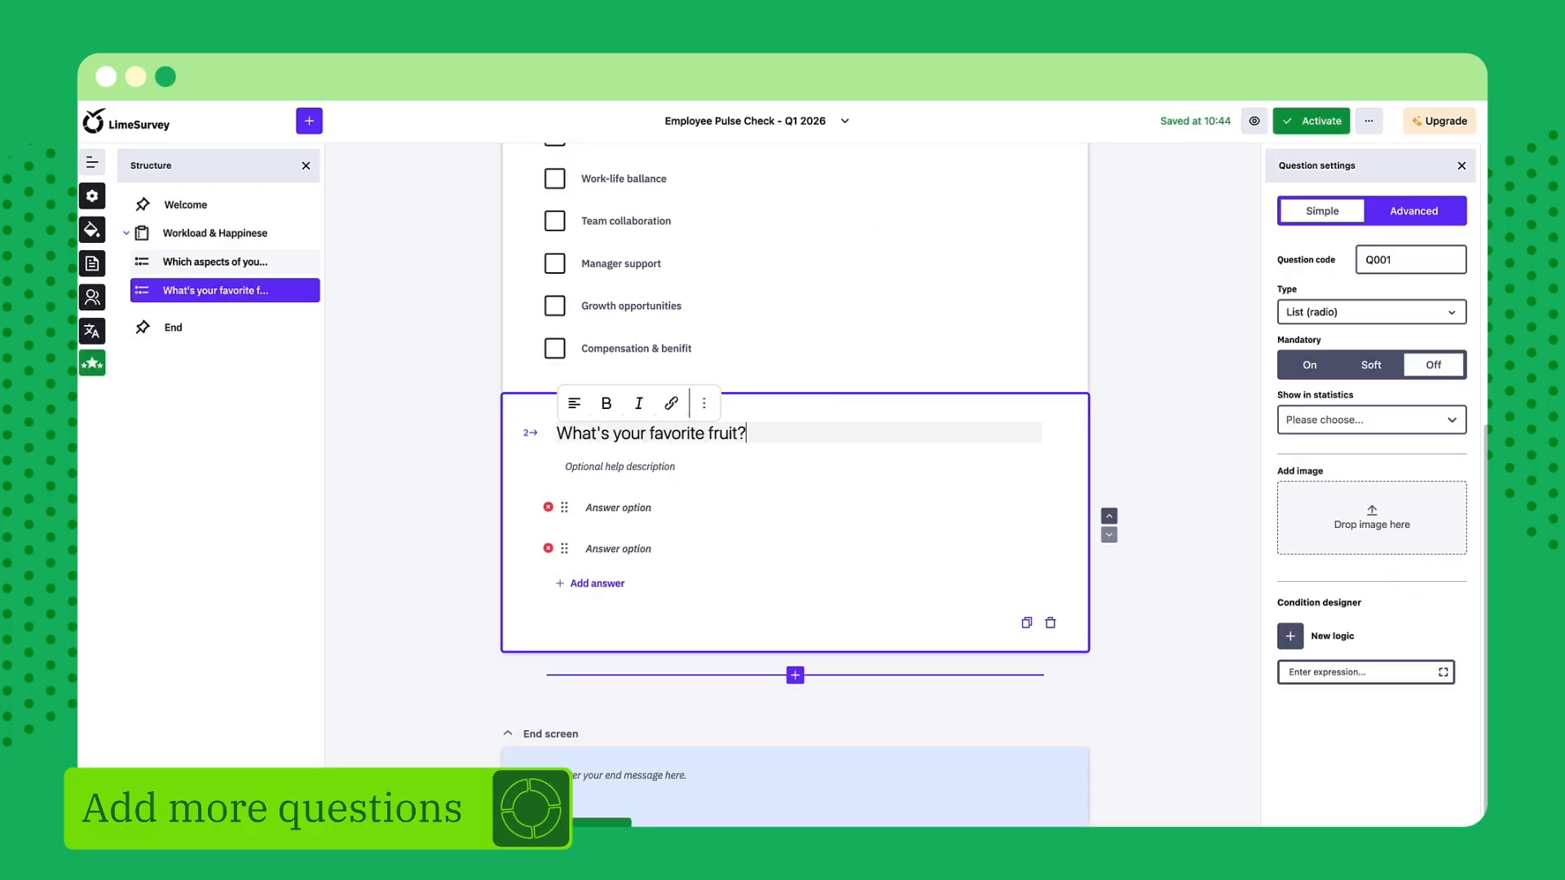
left_click(593, 509)
type("Apples")
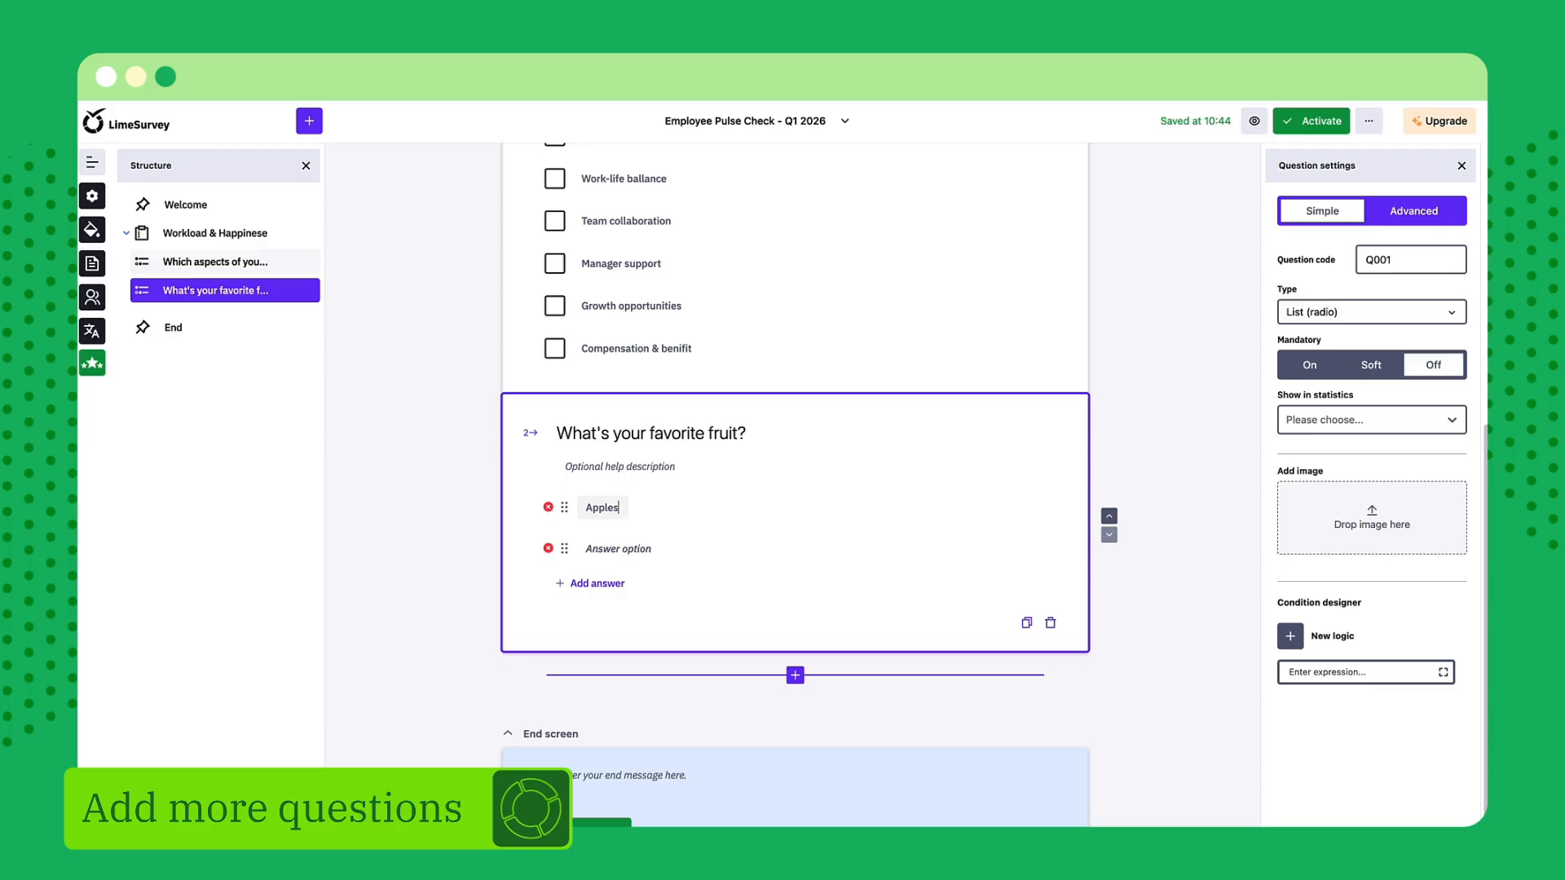
key("Tab")
type("Bananas")
left_click(608, 583)
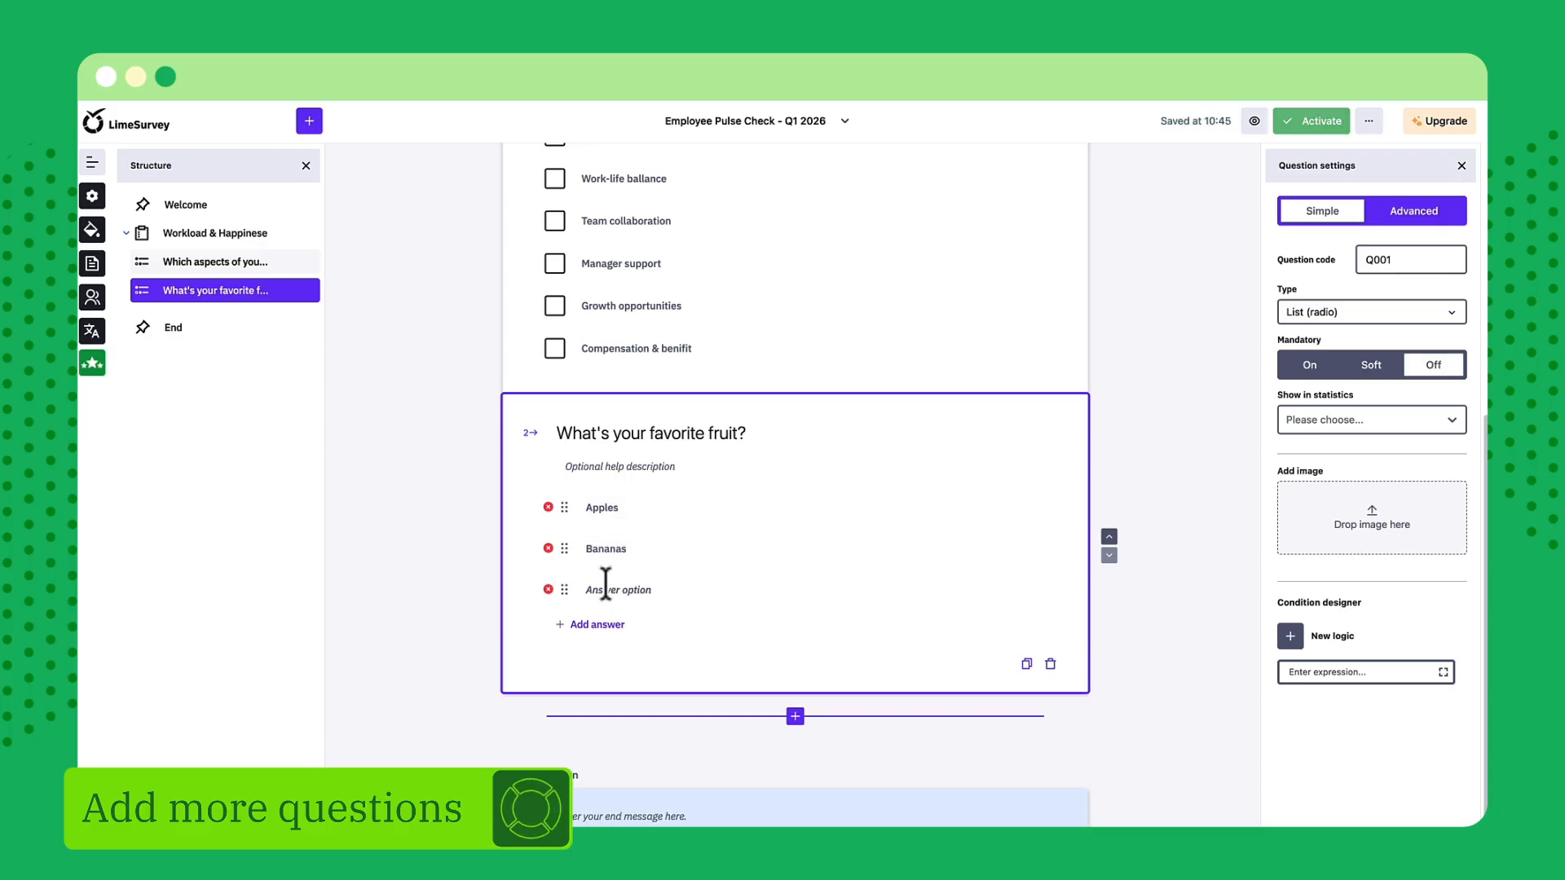
type("Limes 🍋")
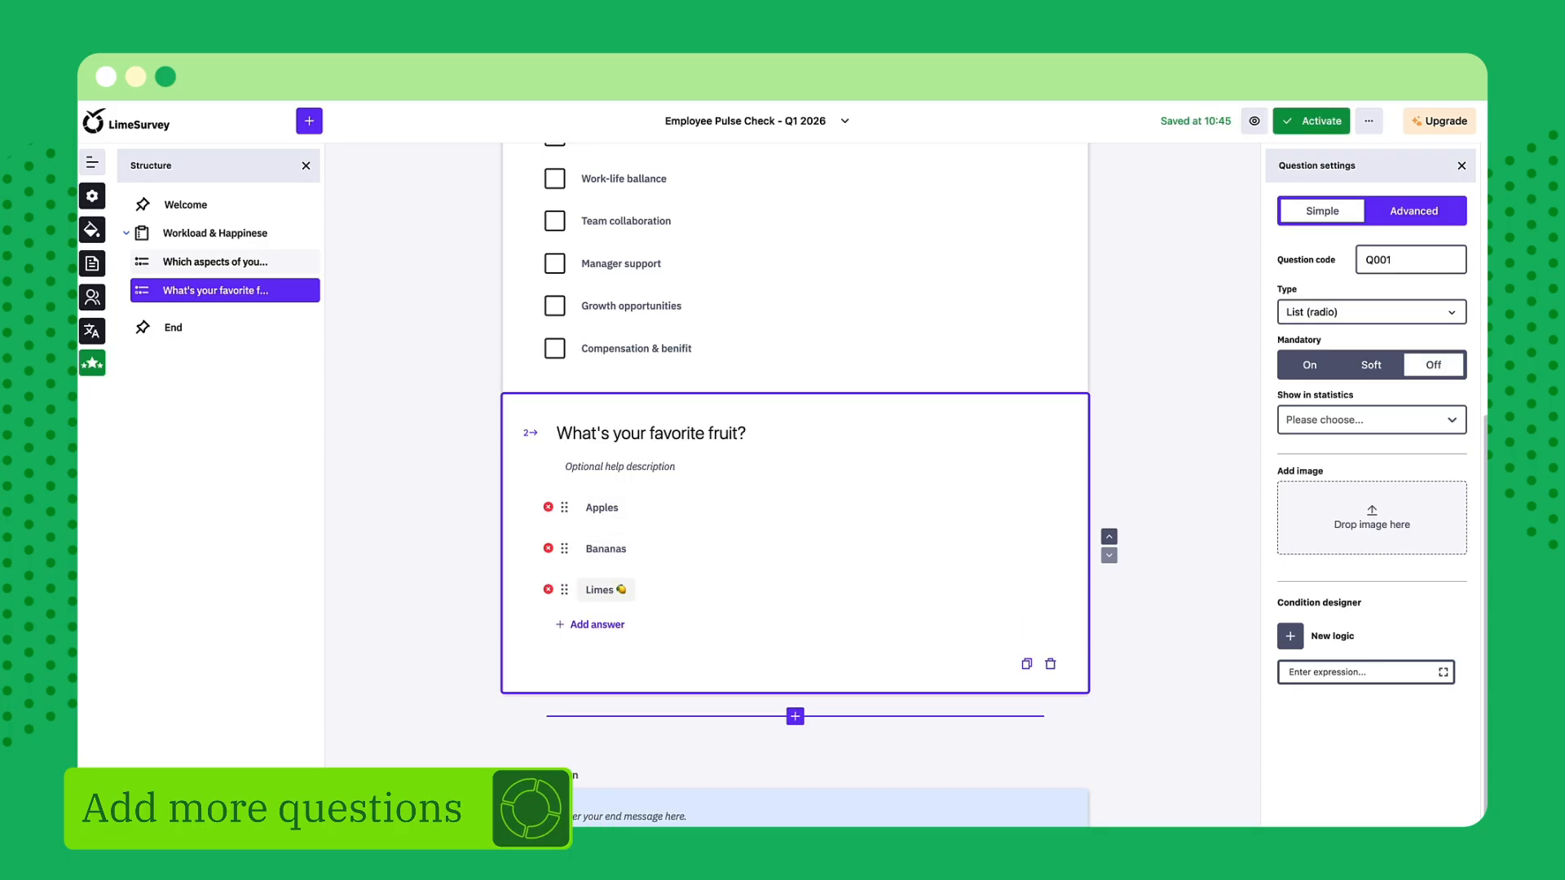
Try to move the favorite fruit question above the multiple choice question in the survey structure
left_click_drag(222, 293, 197, 262)
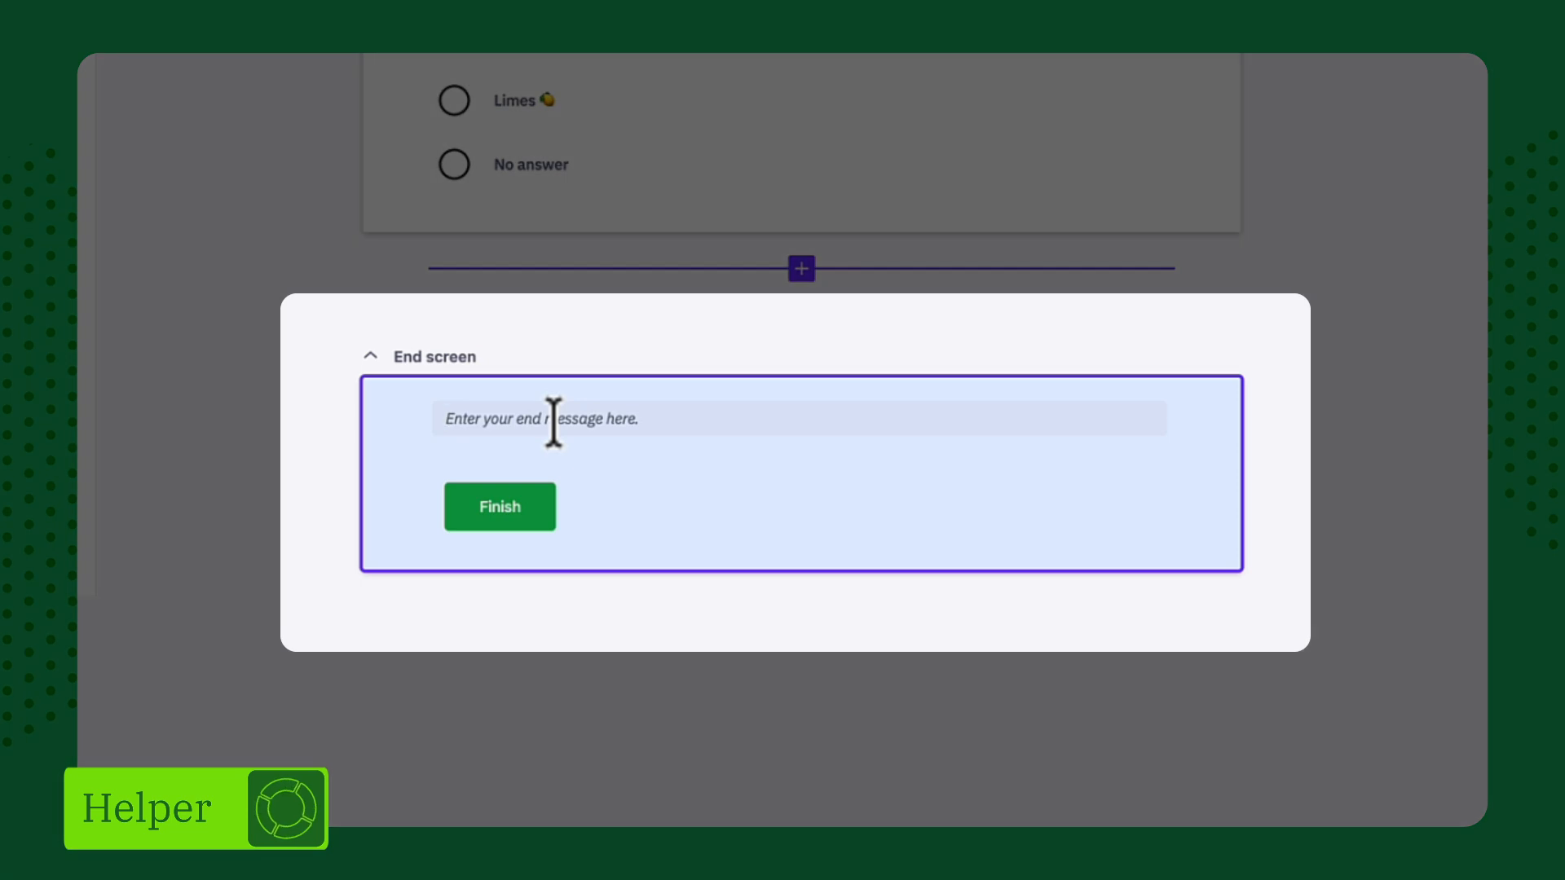
Set the end screen message to "Thanks for sharing your feedback! Your answers will help us improve."
left_click(553, 423)
type("Thanks for sharing your feedback! Your answer")
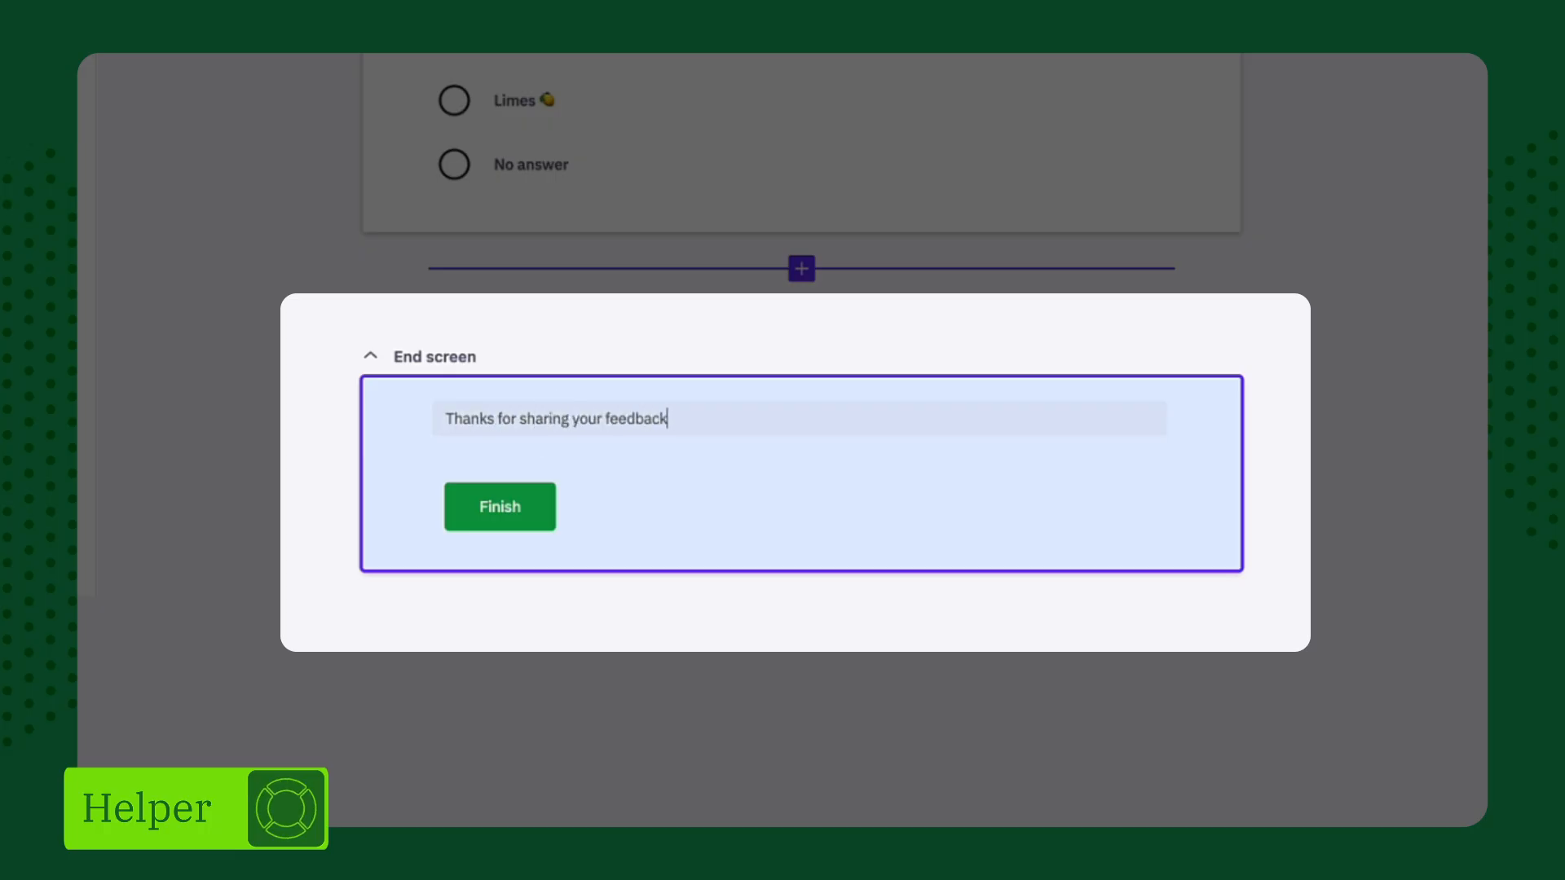
type("s will help us improve.")
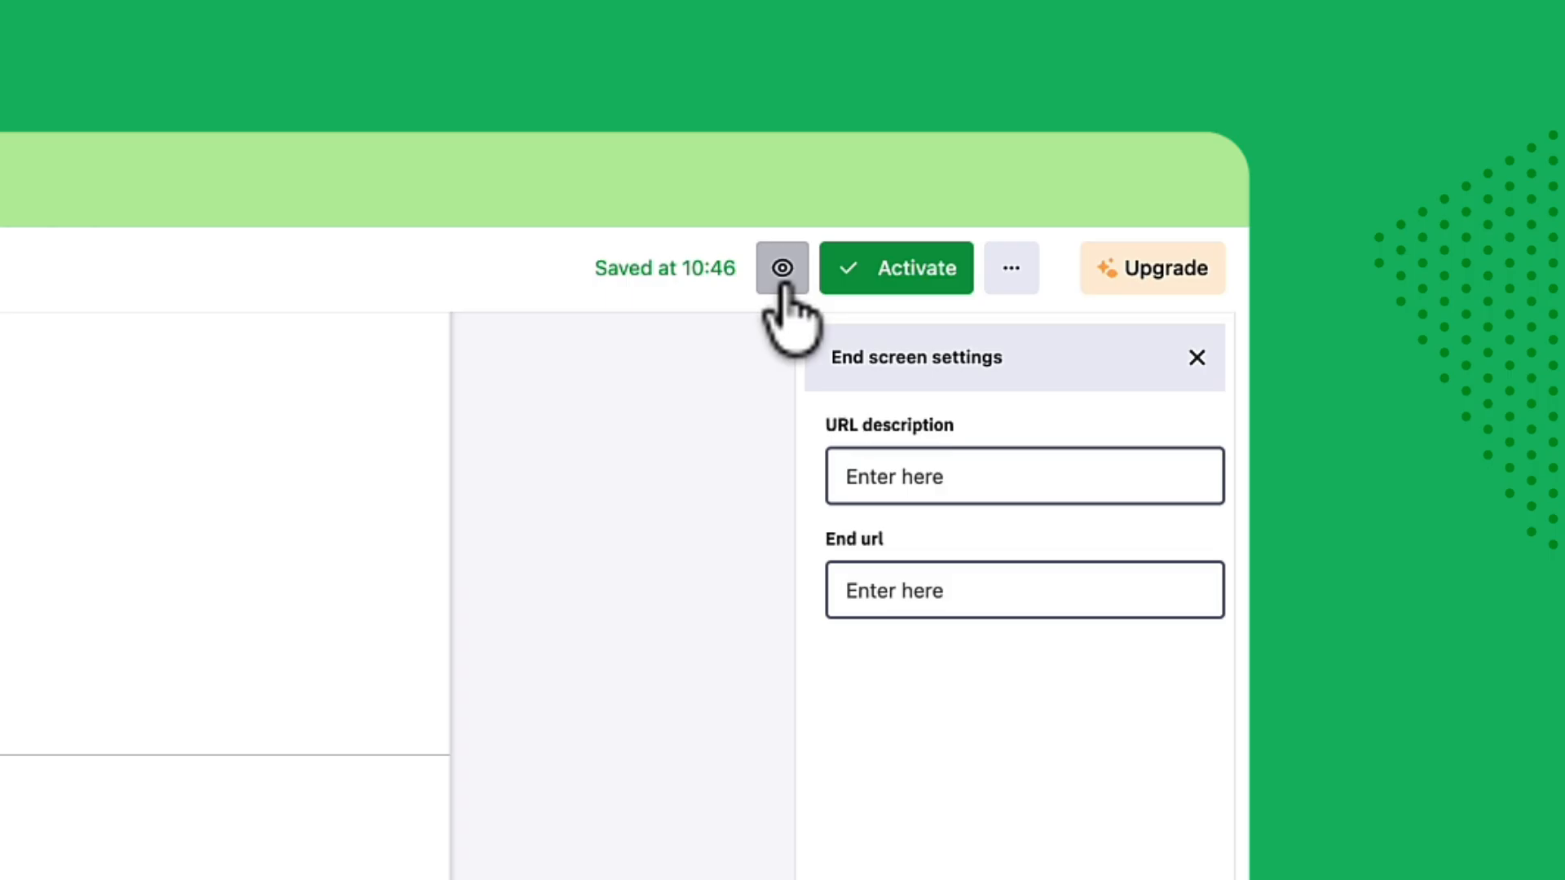
Preview the survey, go to the questions and test-answer them with "Team collaboration" and "Limes 🍋"
left_click(784, 286)
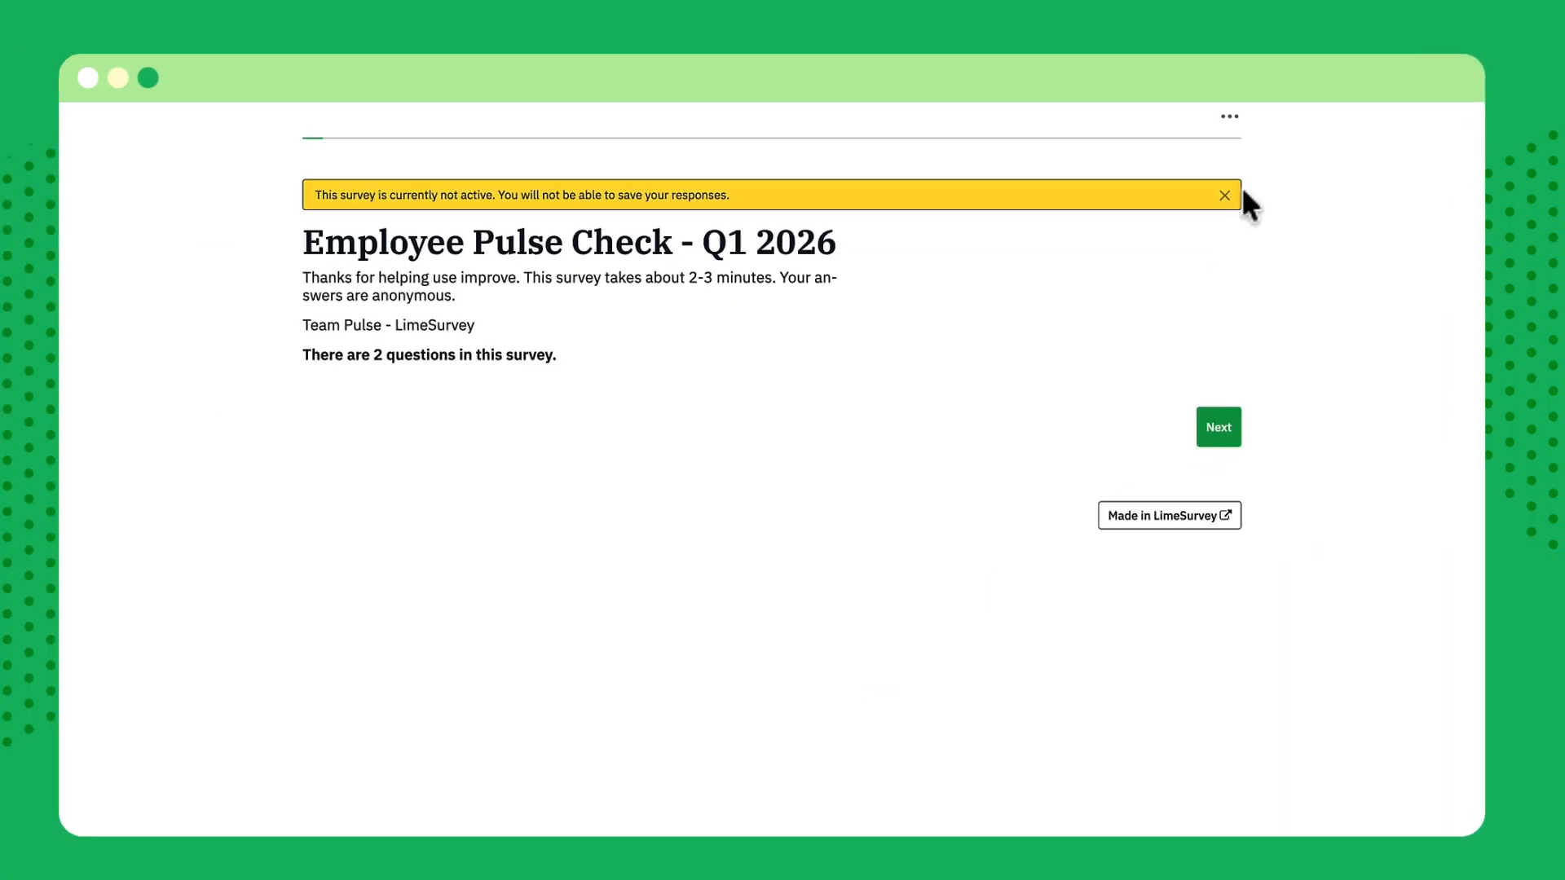
left_click(787, 835)
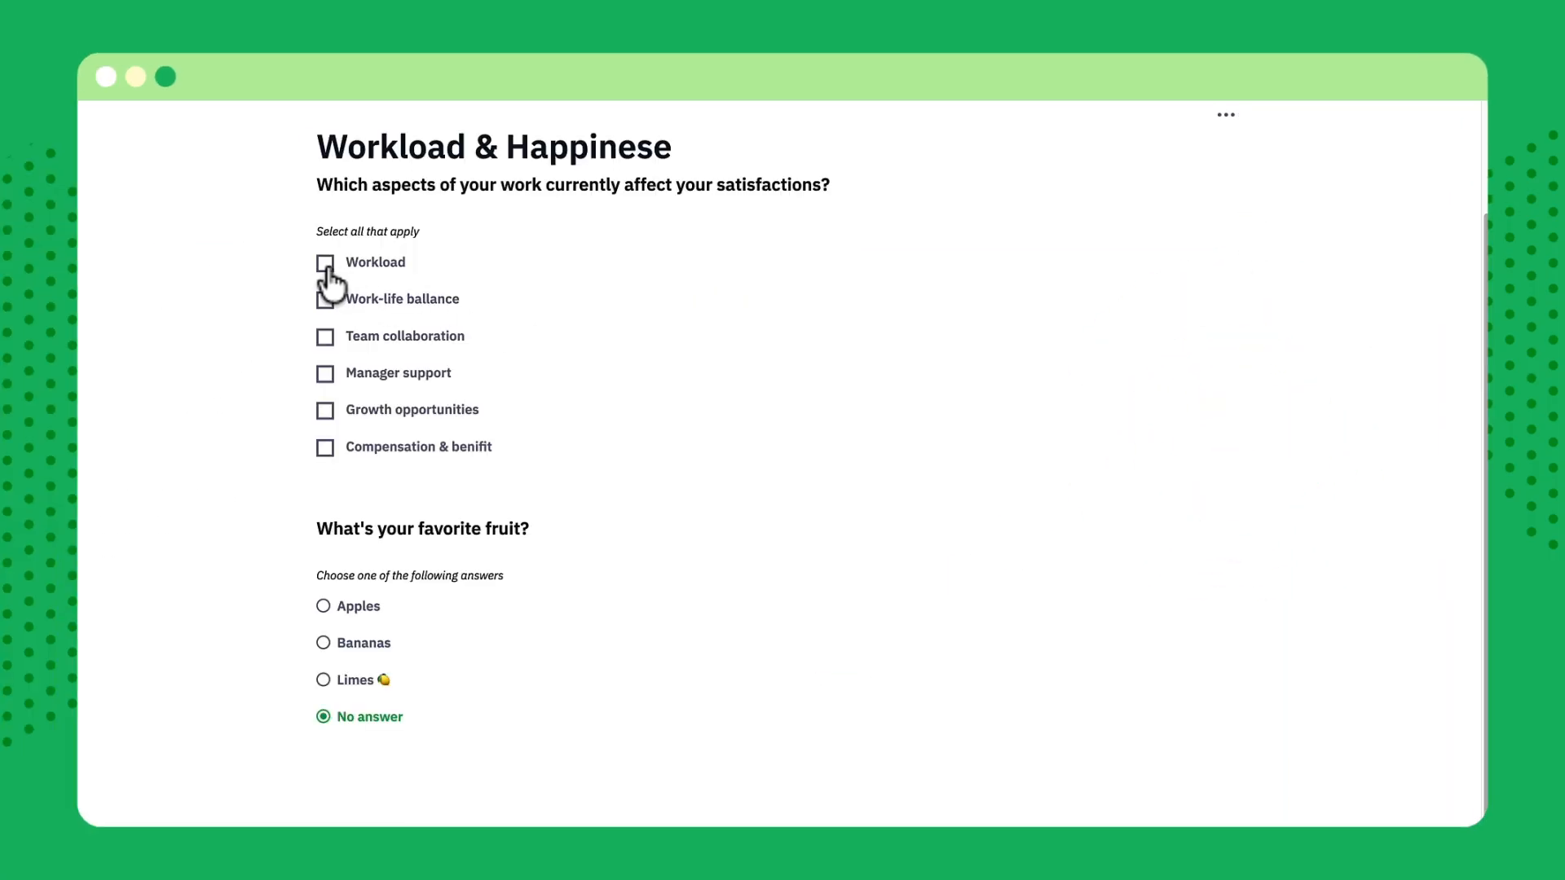
left_click(326, 342)
left_click(323, 681)
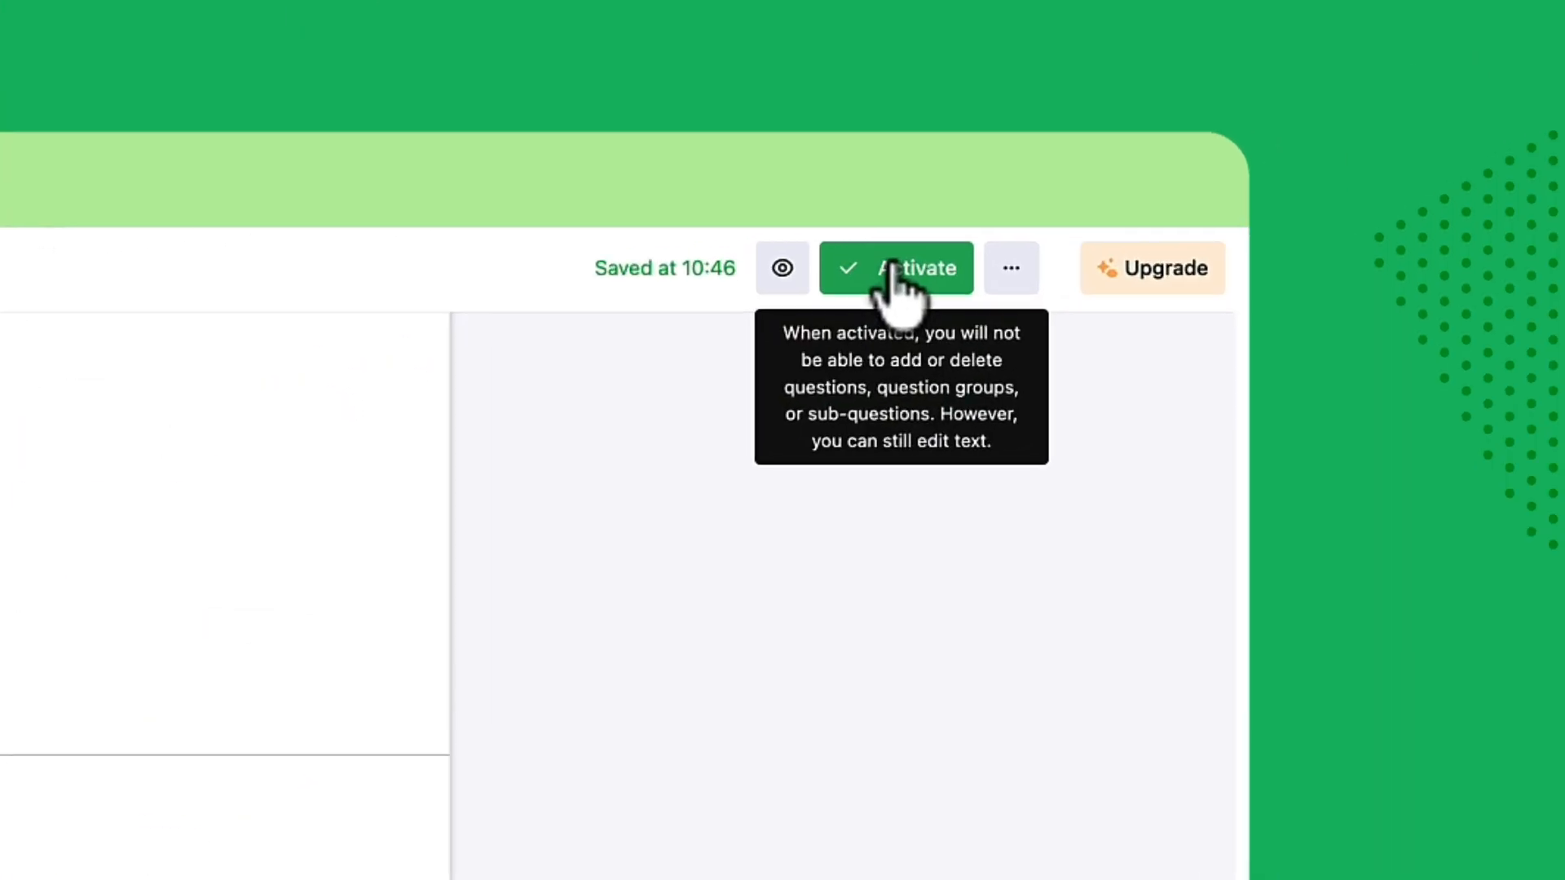
Activate the Employee Pulse Check survey
left_click(897, 277)
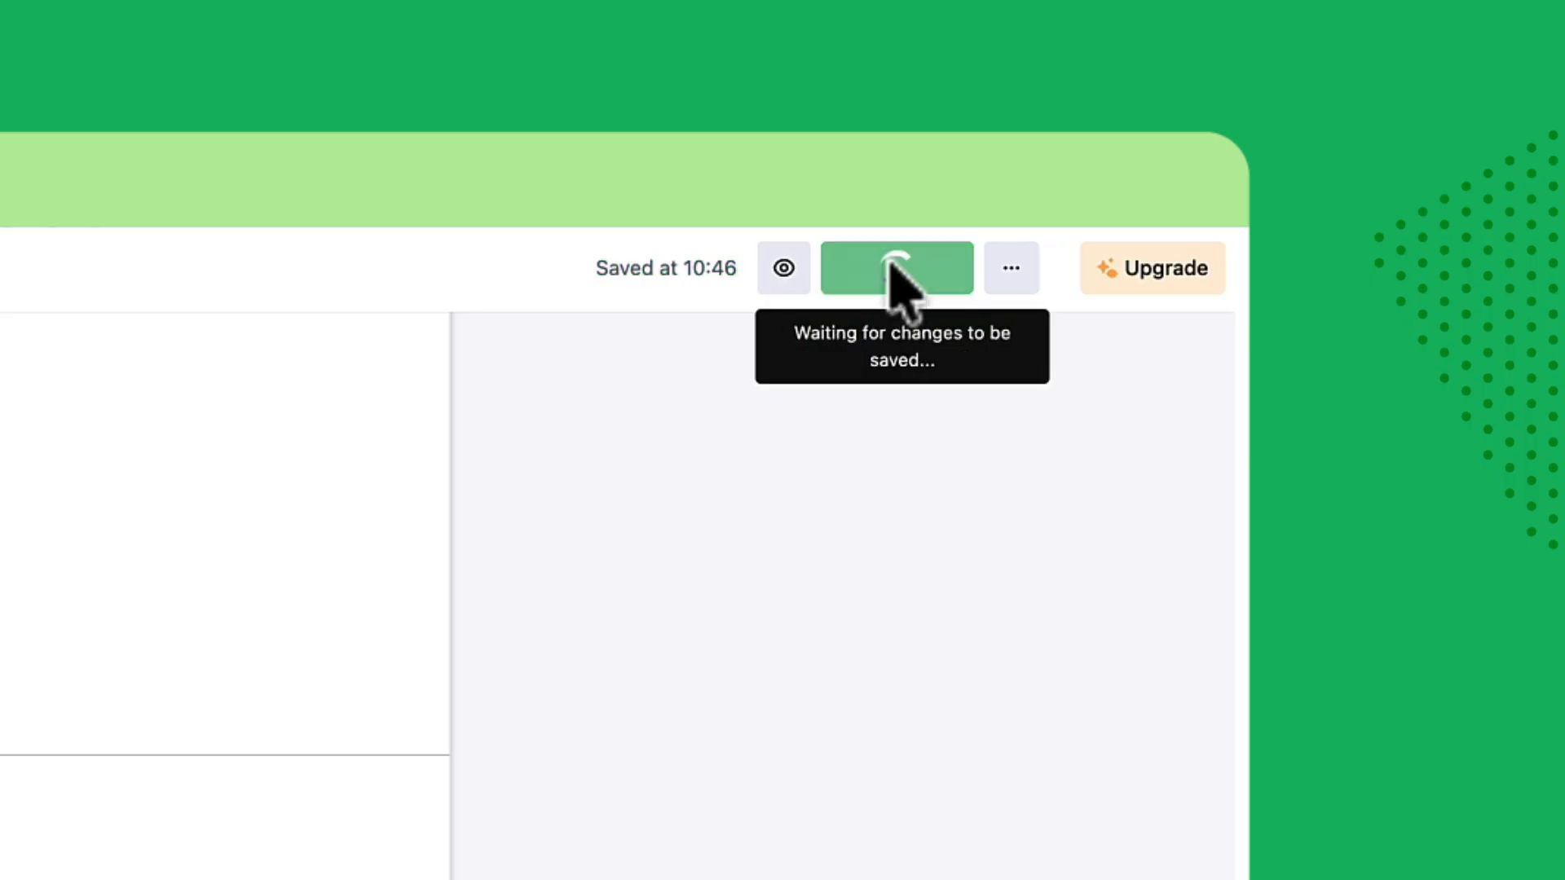
left_click(894, 272)
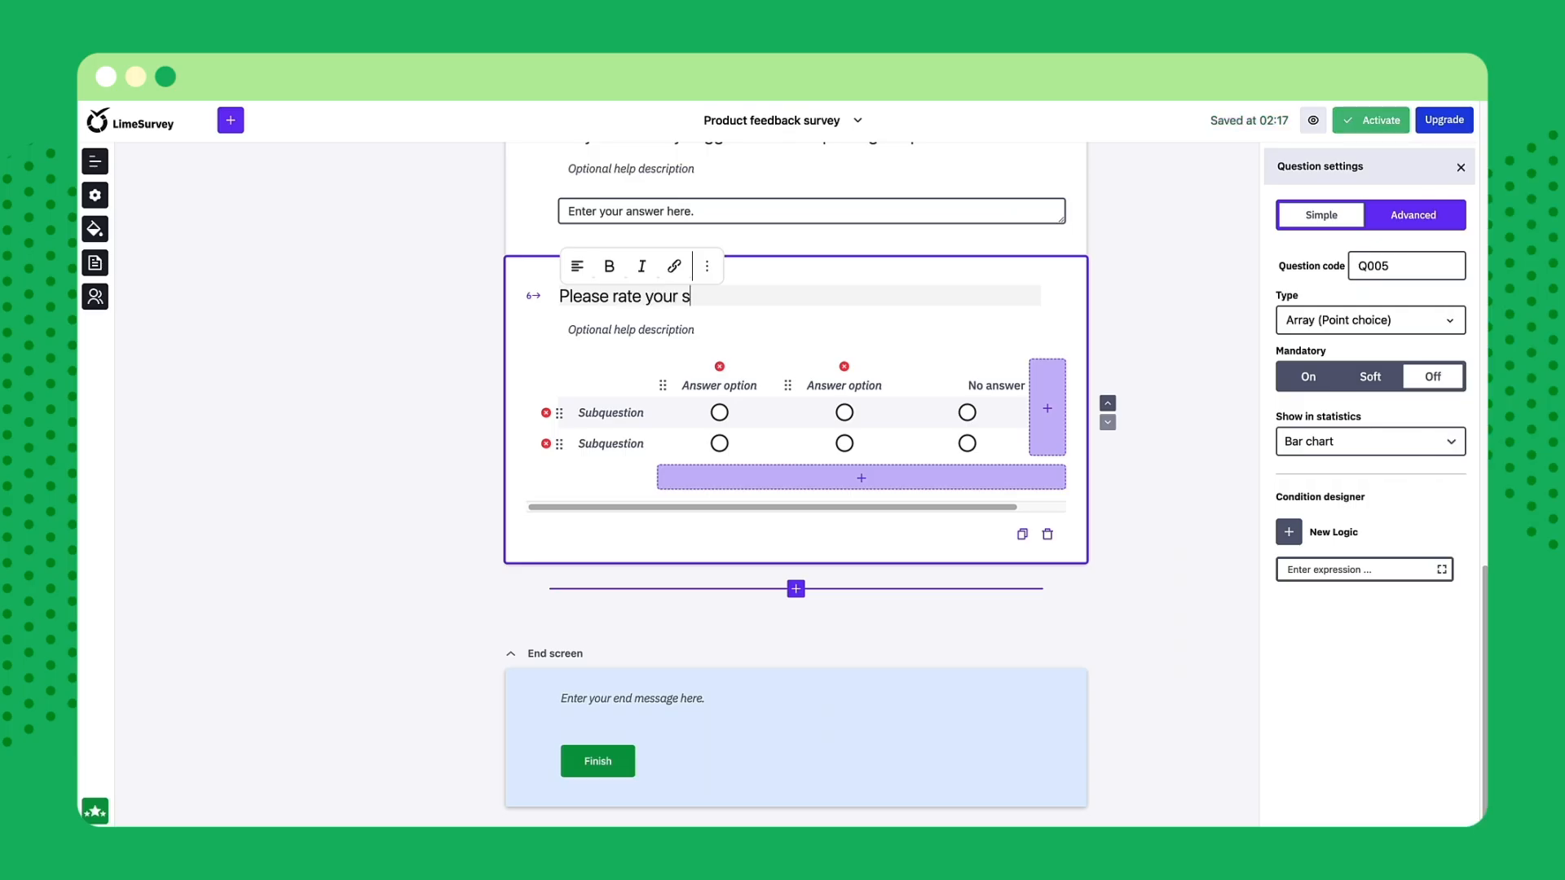
Complete the array question's text in the Product feedback survey as "Please rate your satisfaction with the following aspects of our product"
type("atisfaction with the following aspects of our p")
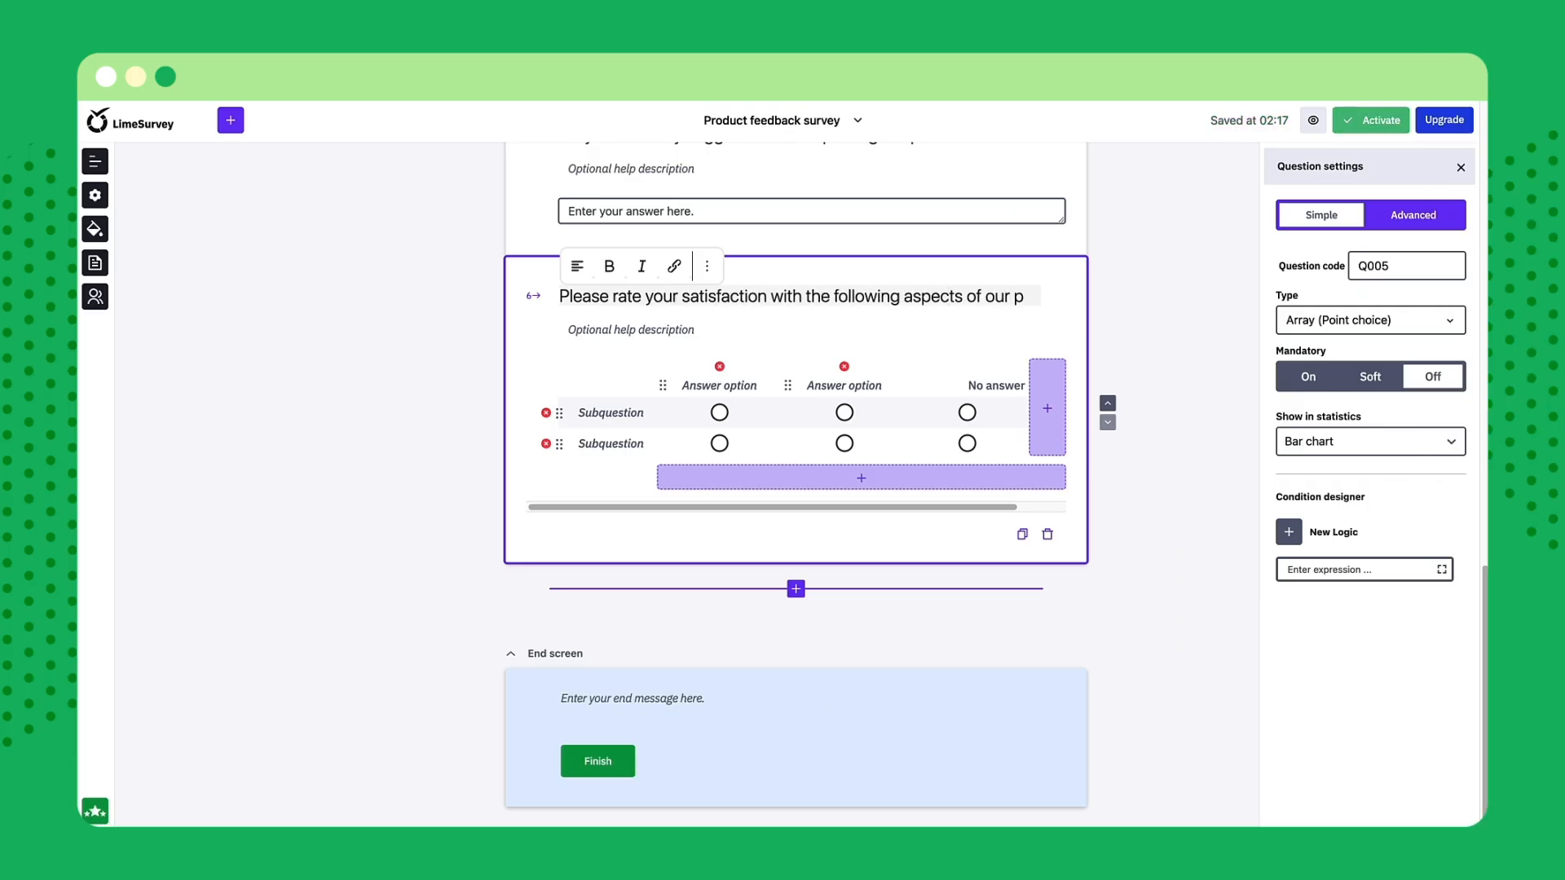
type("roduct")
Label the array's two answer options "Disappointed" and "Satisfied", and add a third one labelled "Very Satisfied"
left_click(702, 406)
type("Disappointed")
left_click(810, 409)
type("S")
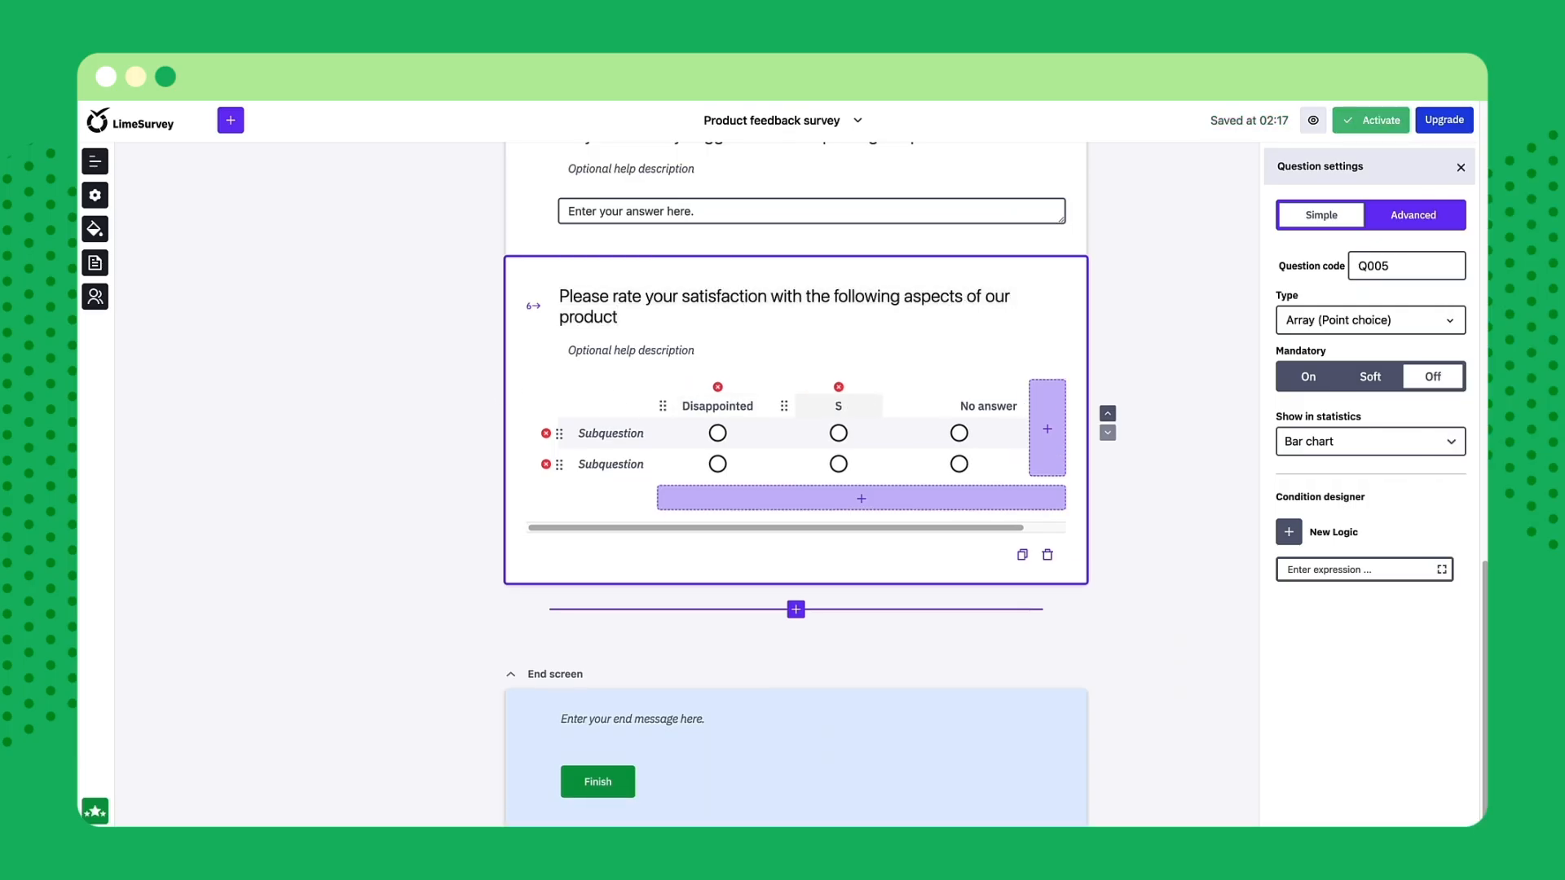
type("atisfied")
left_click(1048, 429)
left_click(954, 405)
type("Very Satis")
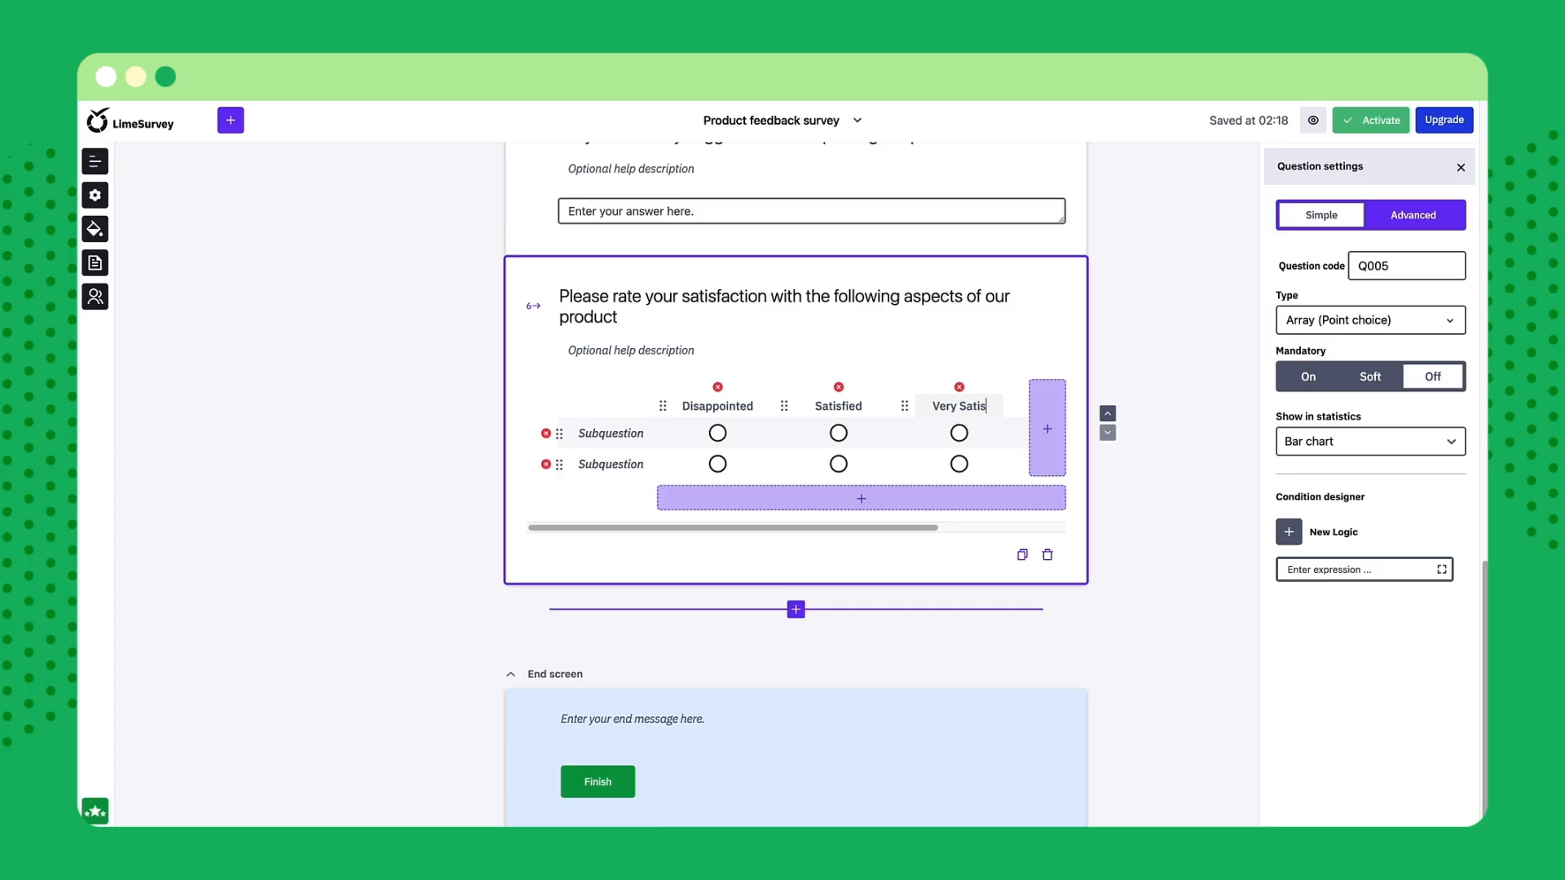
type("fied")
Label the array's two subquestions "Ease of use" and "Customer support", and add a third one labelled "Performance"
left_click(622, 433)
type("Ease of use")
left_click(605, 463)
type("Custo")
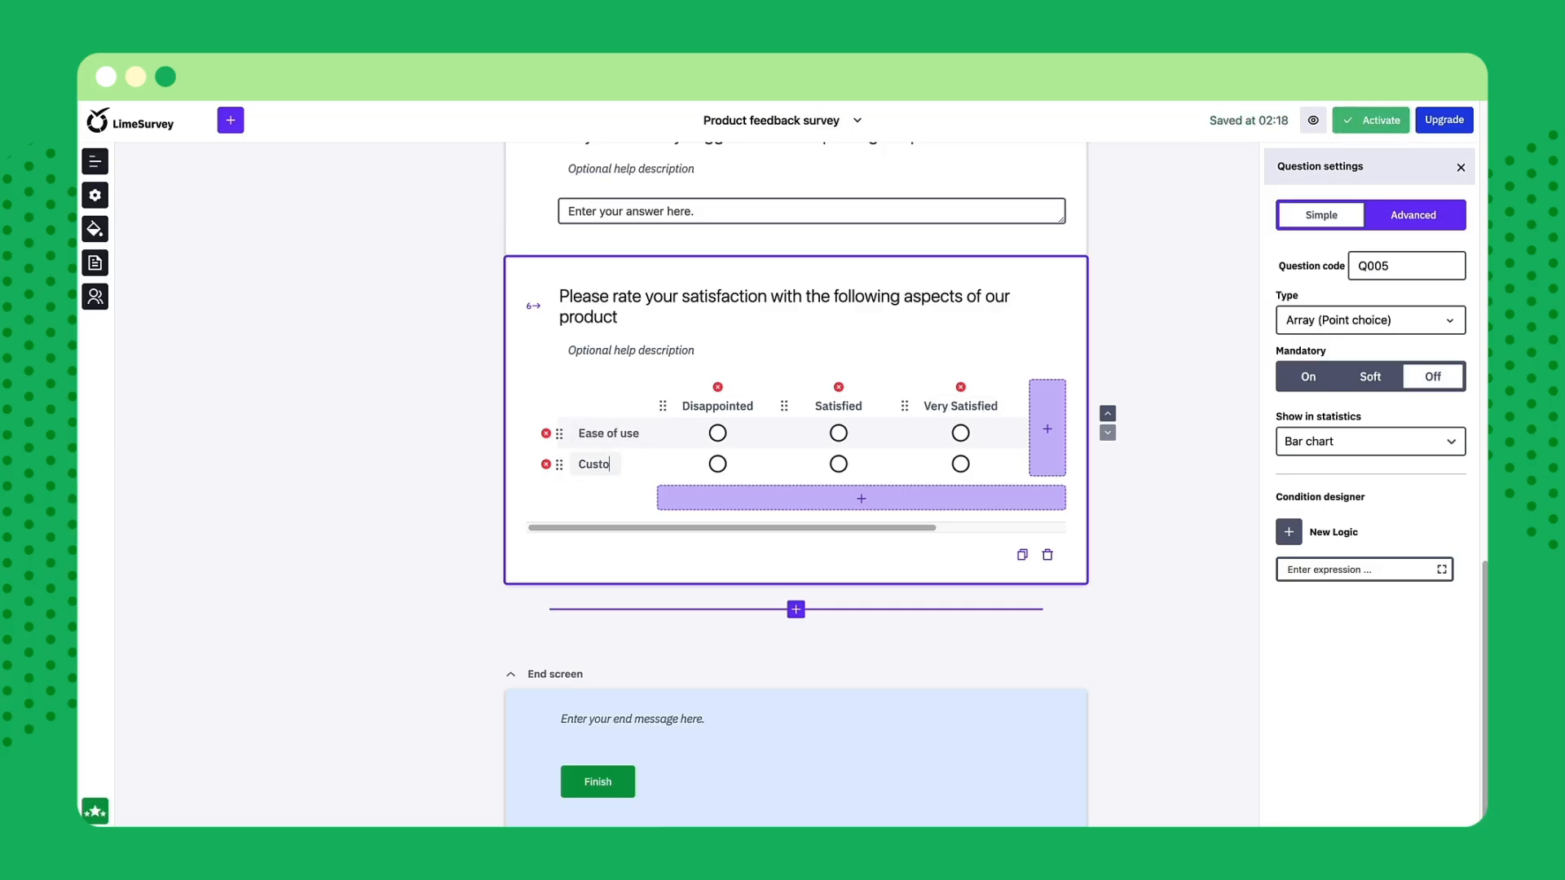
type("mer support")
left_click(734, 498)
type("Performance")
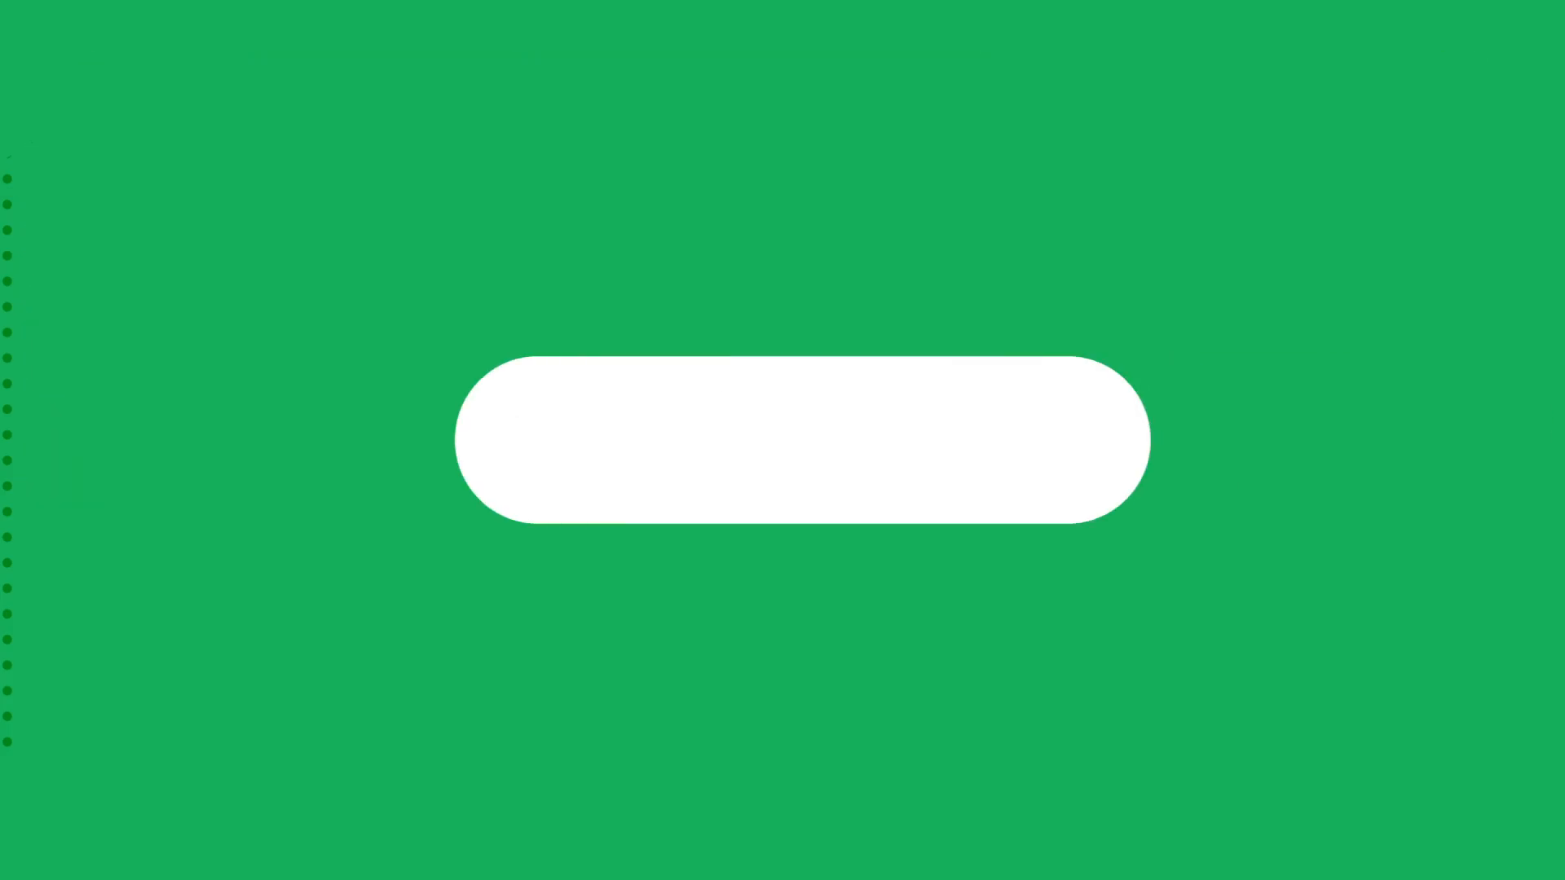